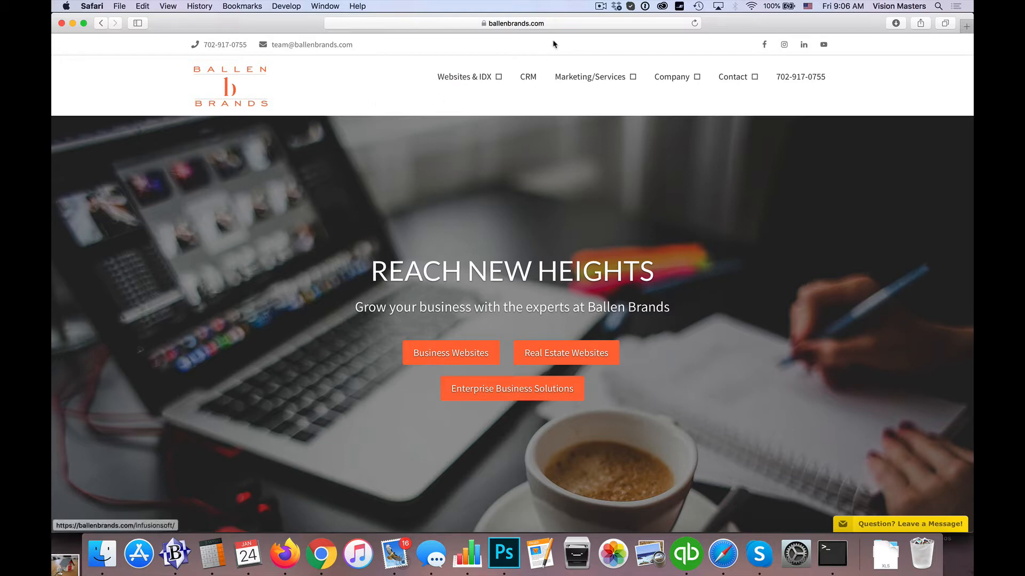
- Go to ballenbrands.com/wp-admin/ and log in to the WordPress admin with the saved username and password
click(559, 24)
key(Right)
text(/)
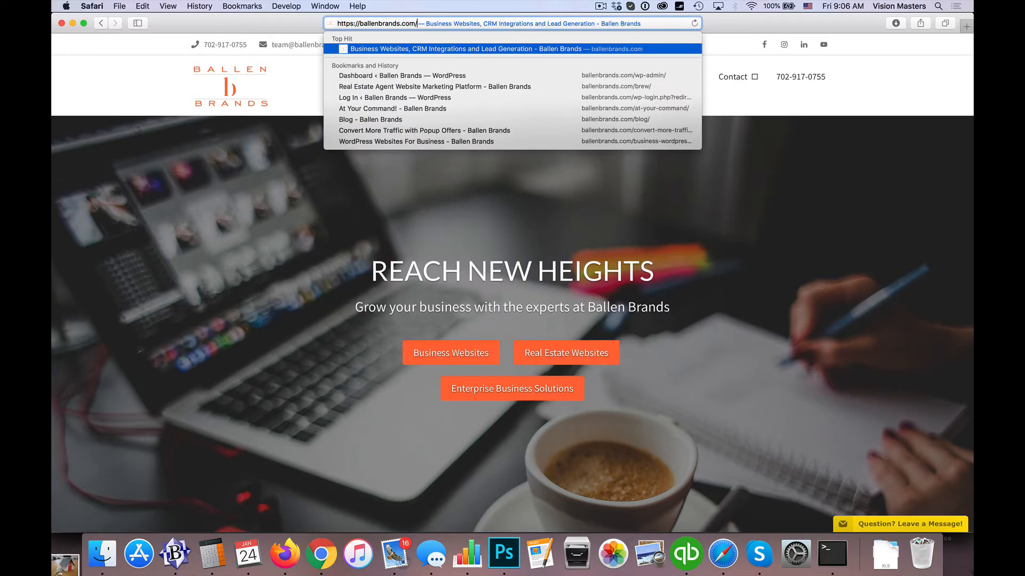
text(wp-admin/)
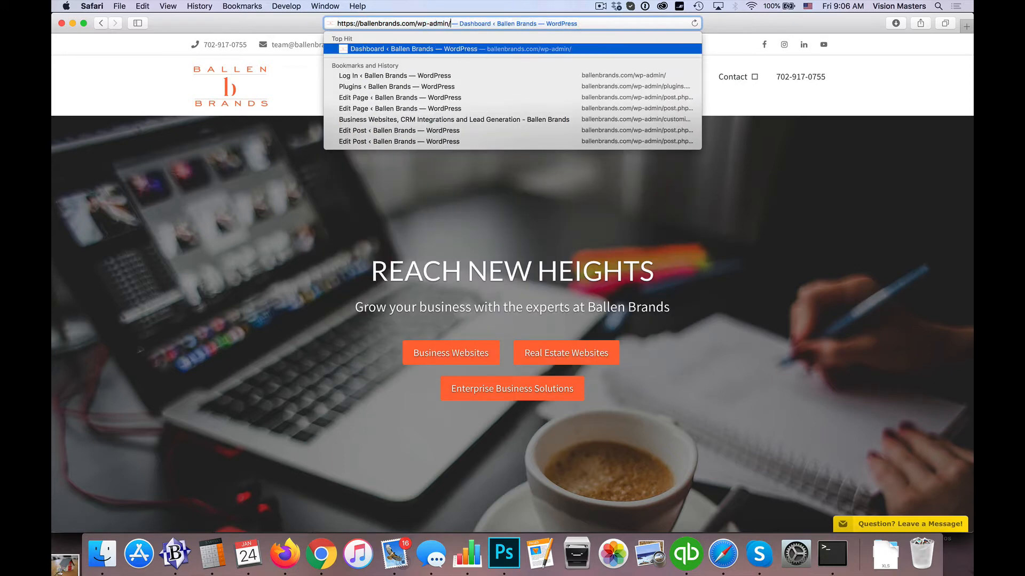
key(Return)
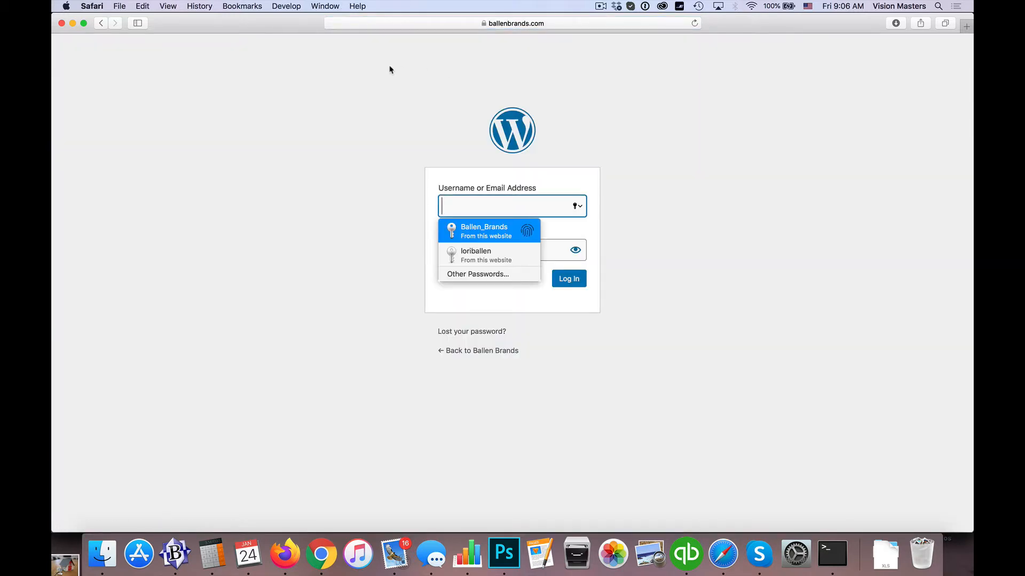
click(476, 230)
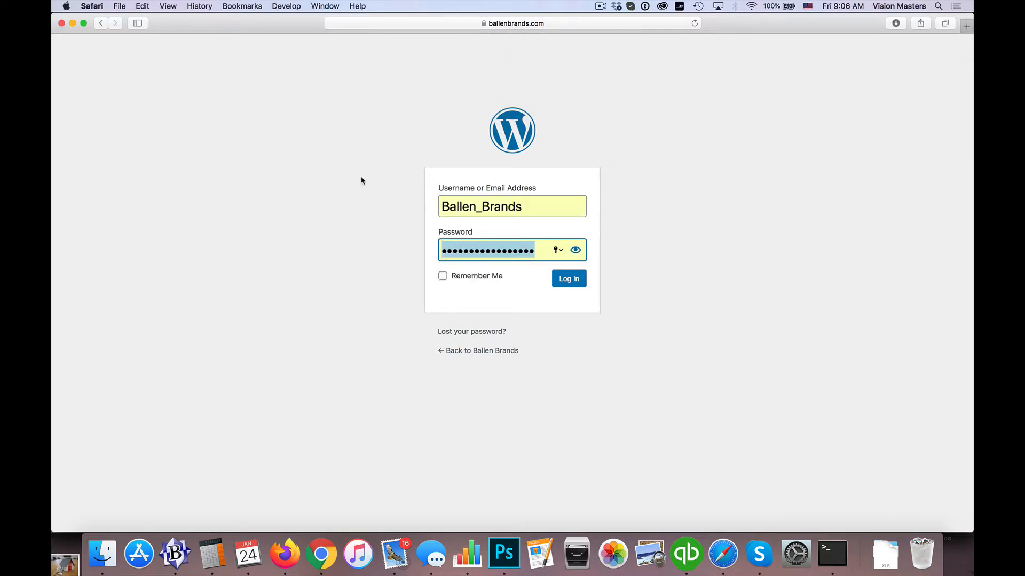
click(579, 284)
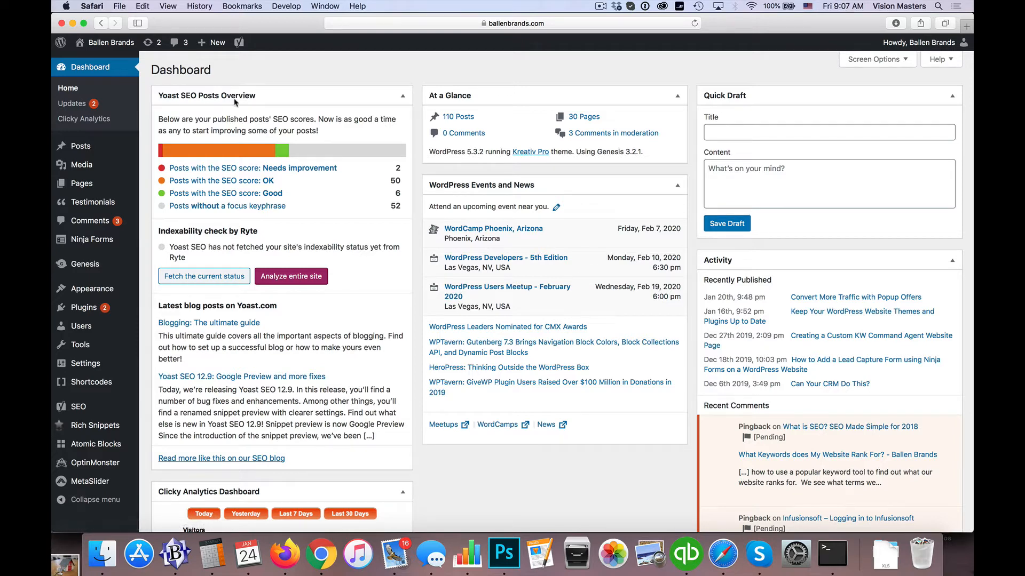
scroll(352, 192, down, 3)
scroll(470, 261, up, 3)
mouse_move(87, 145)
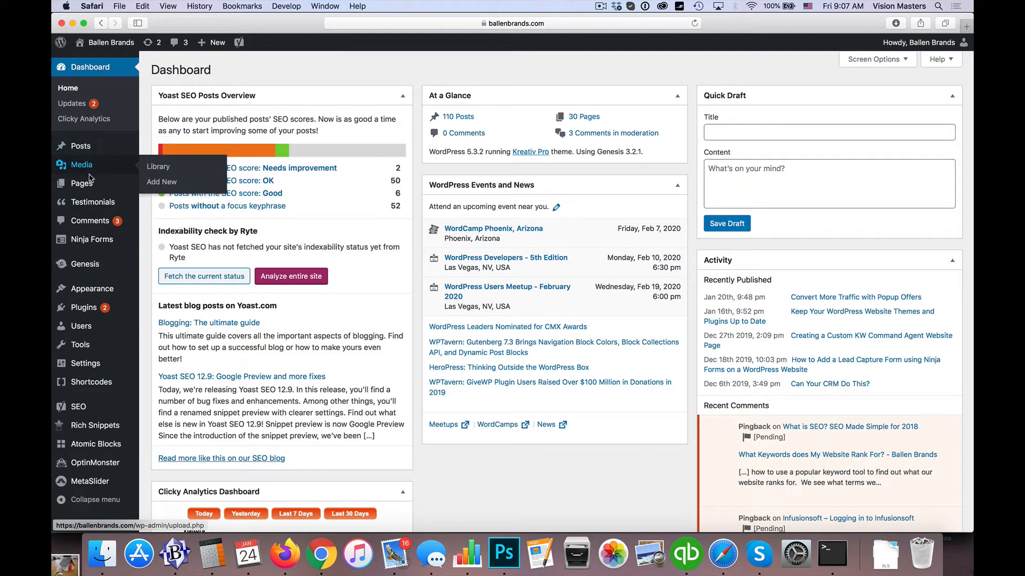
mouse_move(84, 191)
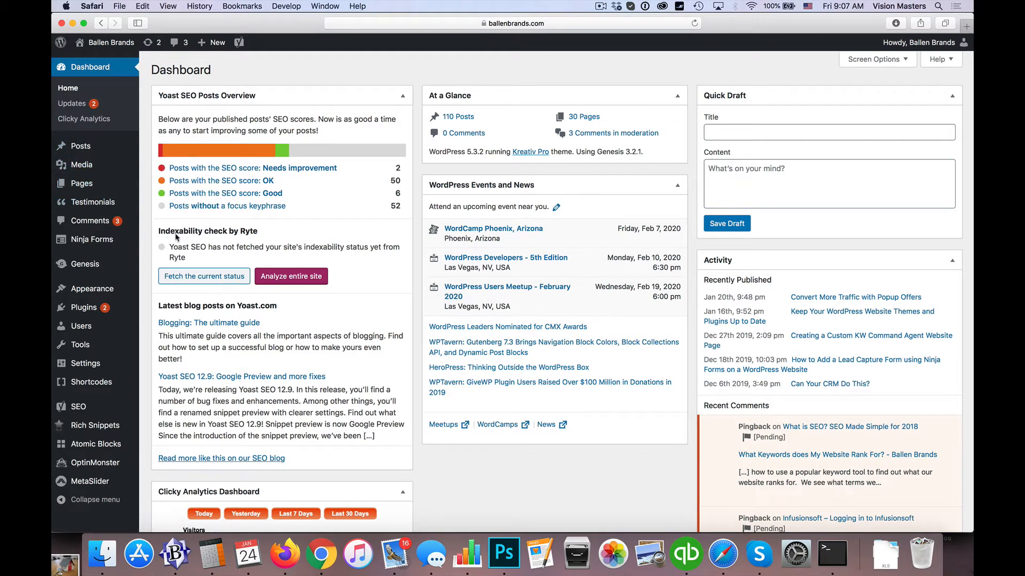
mouse_move(110, 208)
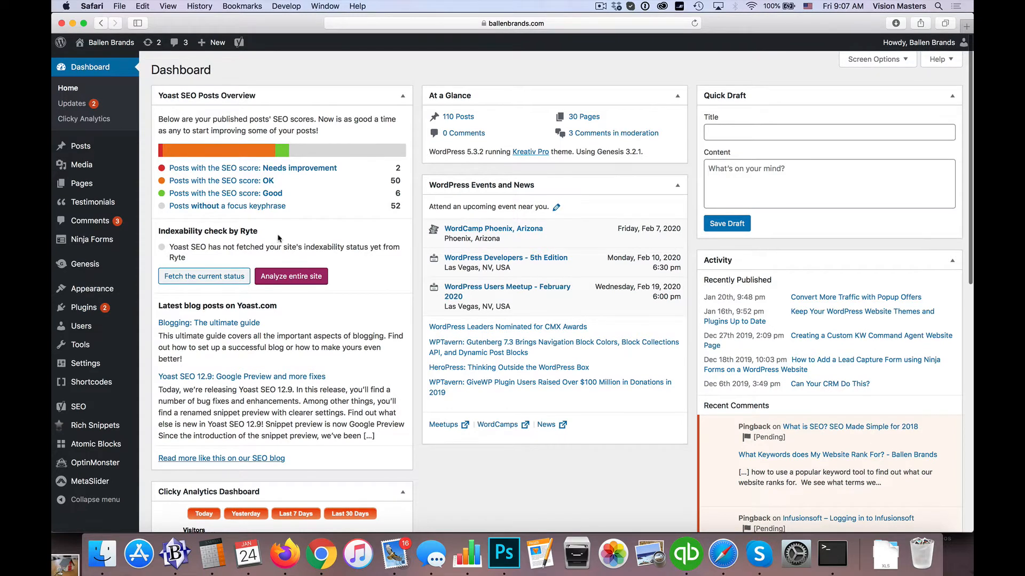
- Visit the live site from the admin dashboard and open the company's blog page
mouse_move(103, 44)
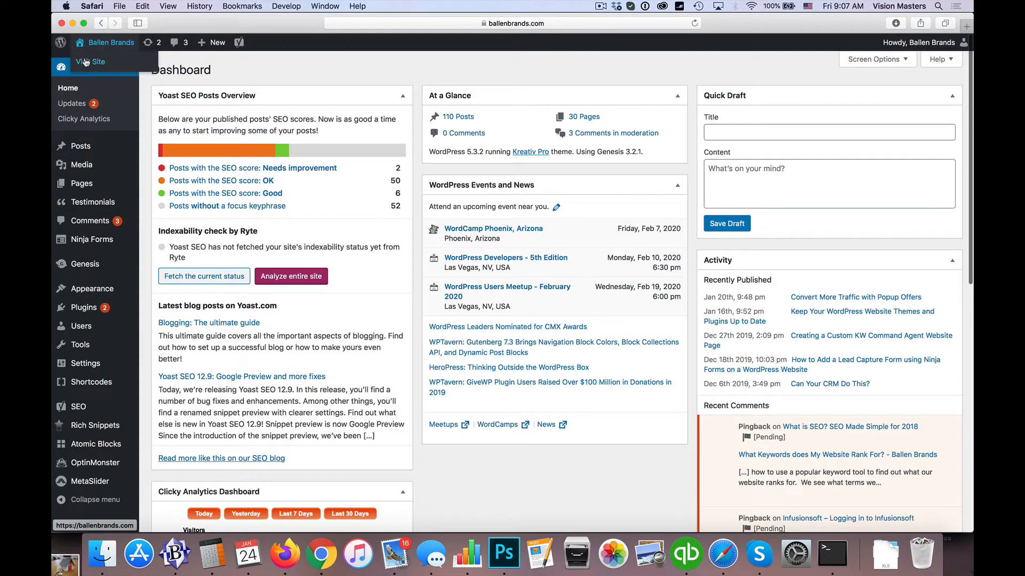
click(94, 63)
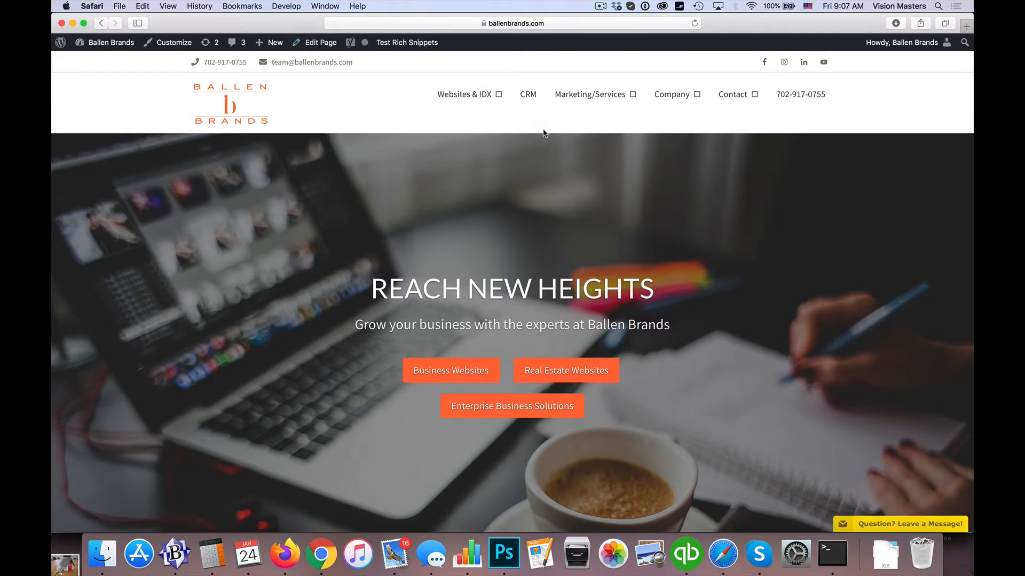
mouse_move(675, 96)
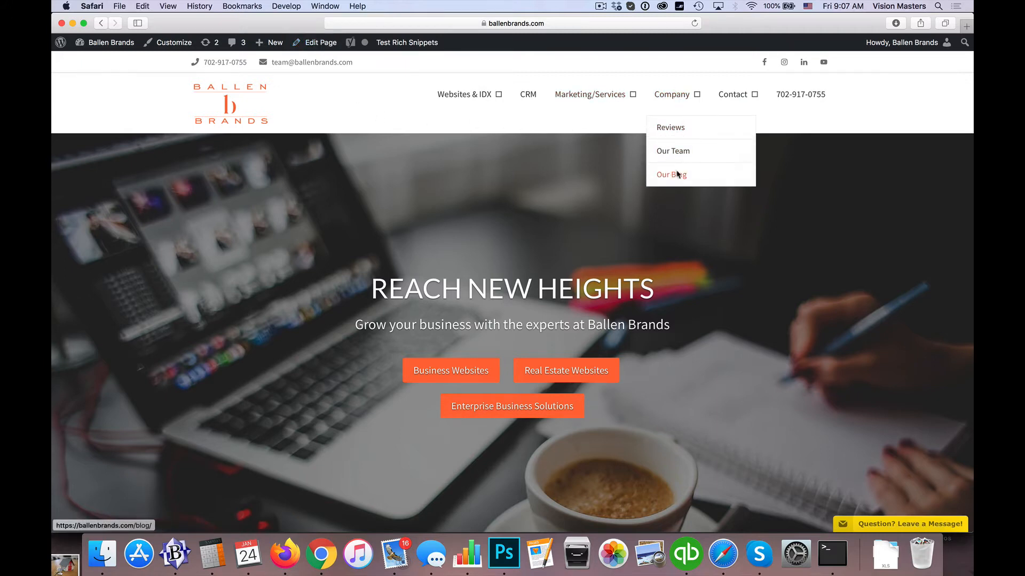
click(673, 176)
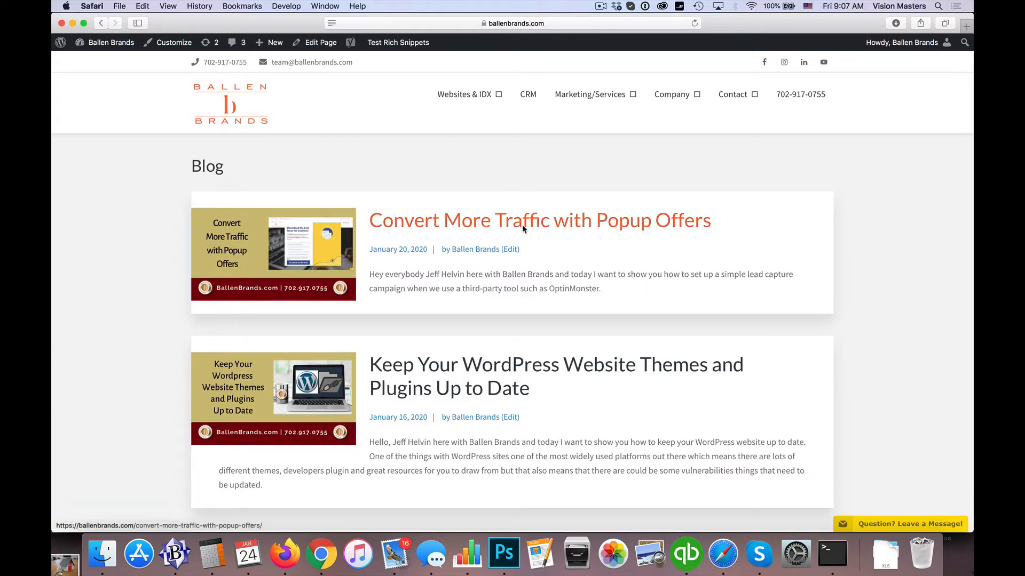
- View the post "Convert More Traffic with Popup Offers" and the Content Creation & Blogging service page
click(528, 228)
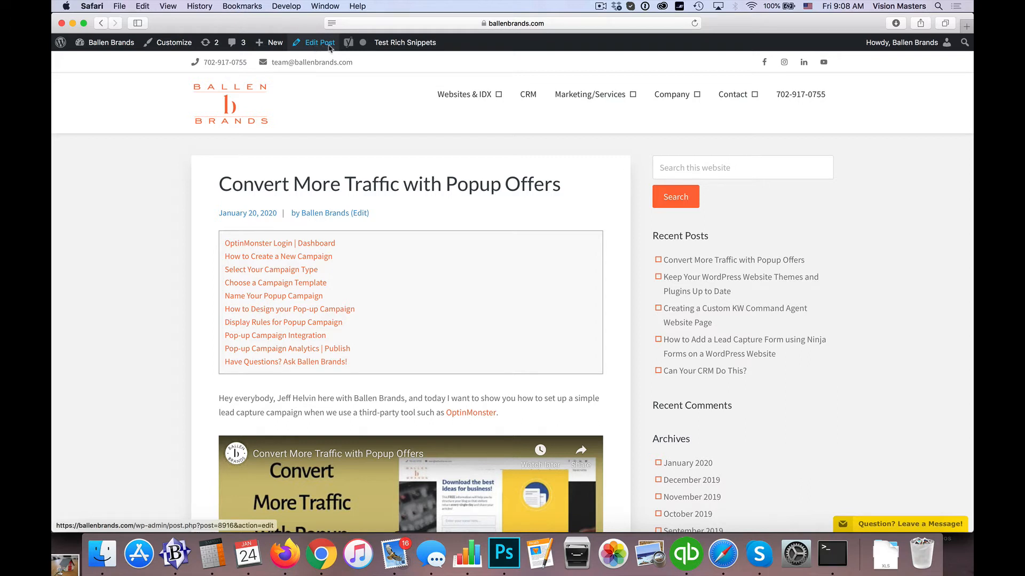
mouse_move(603, 98)
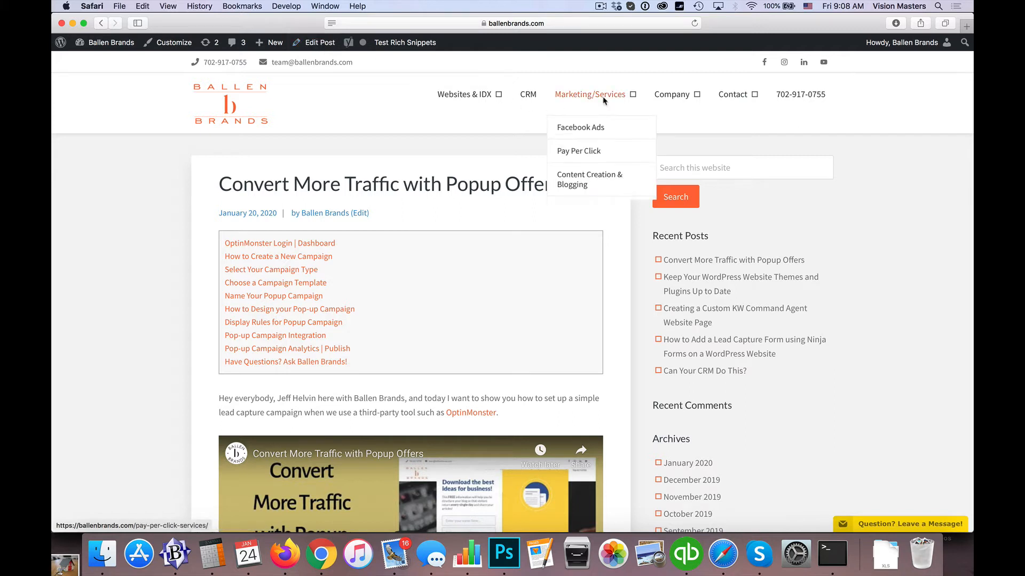
click(575, 180)
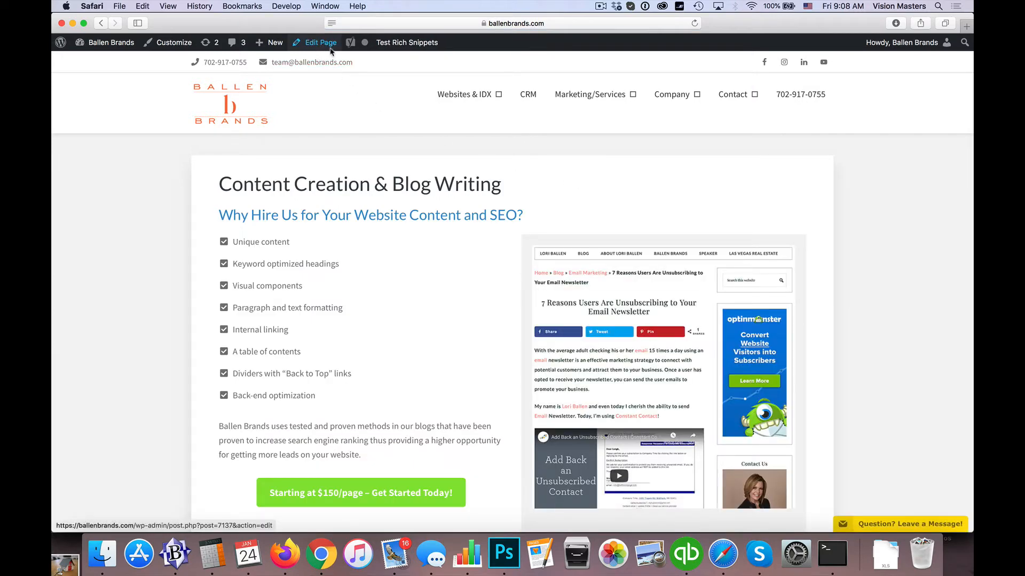
- Return to the admin dashboard and look through the list of all blog posts
click(118, 47)
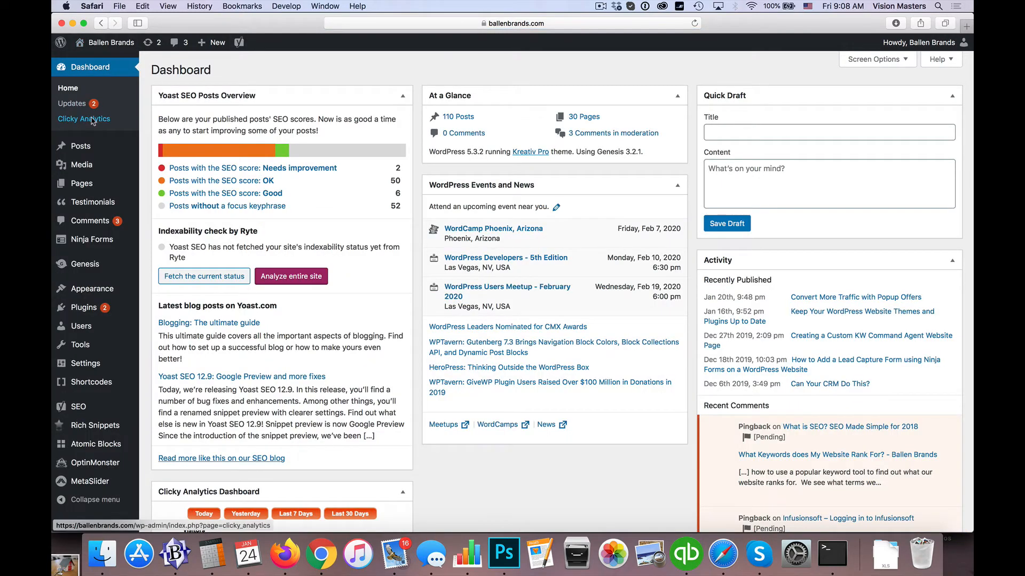
click(81, 149)
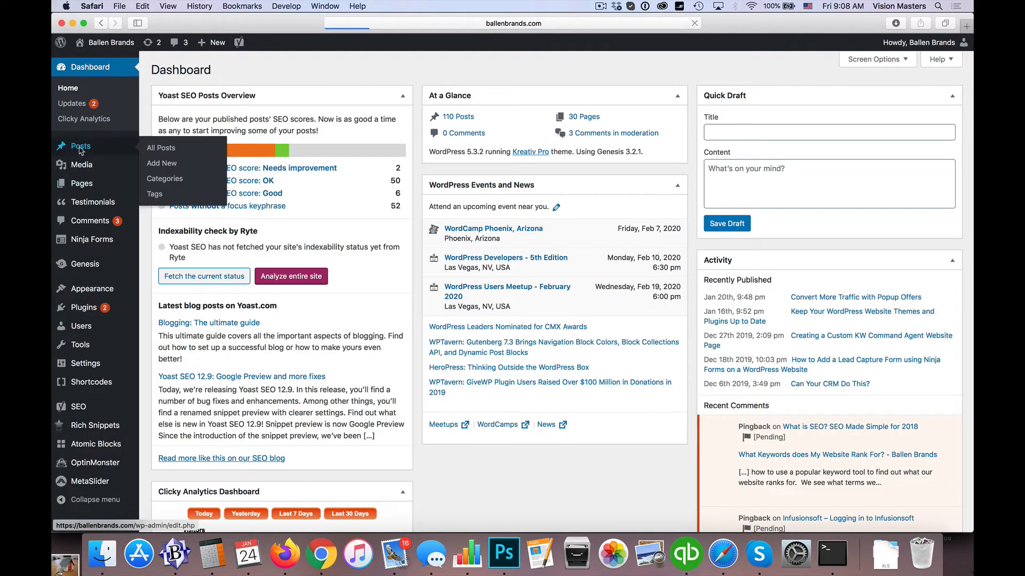
scroll(255, 171, down, 3)
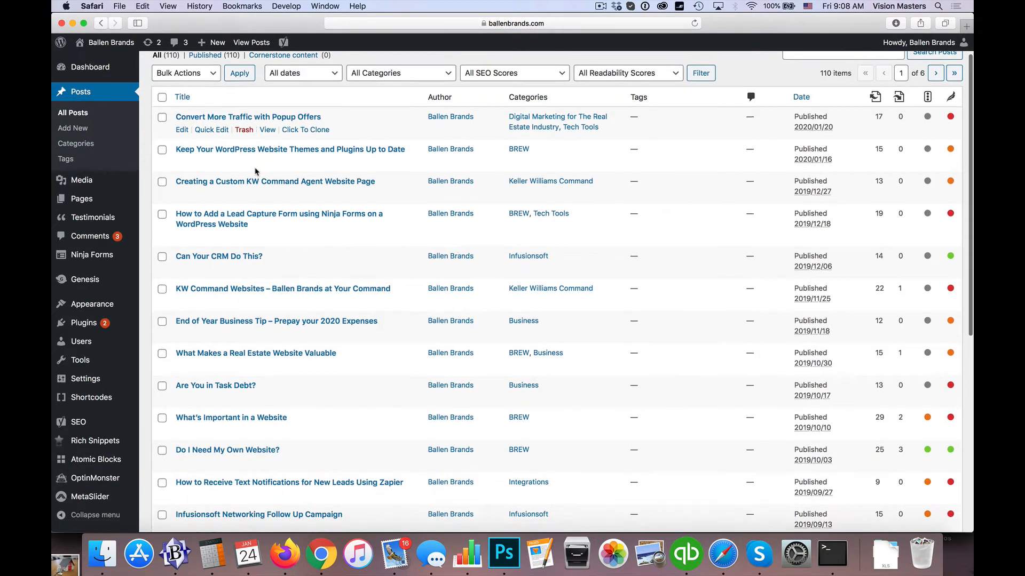
scroll(255, 171, down, 10)
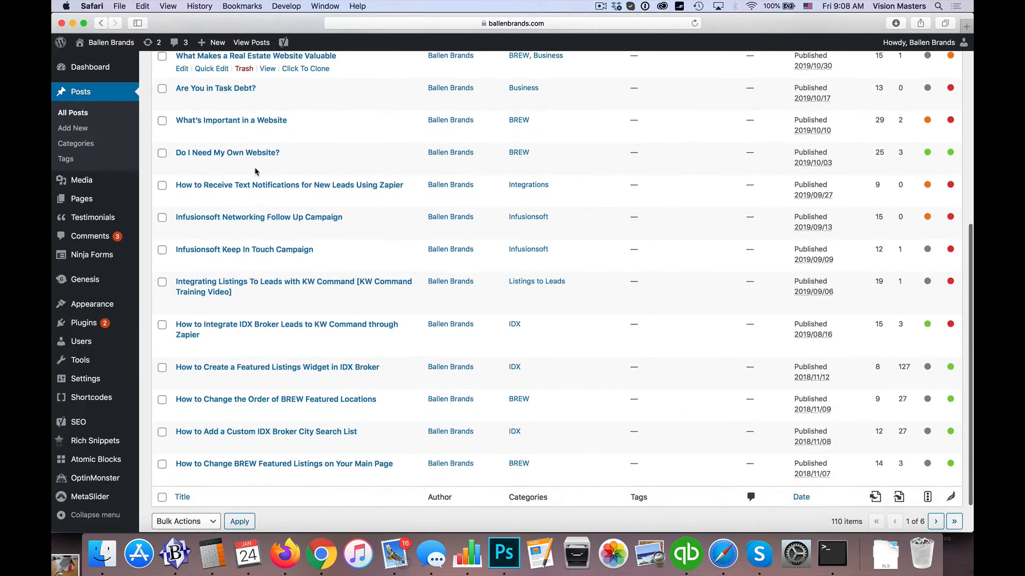
scroll(255, 171, up, 12)
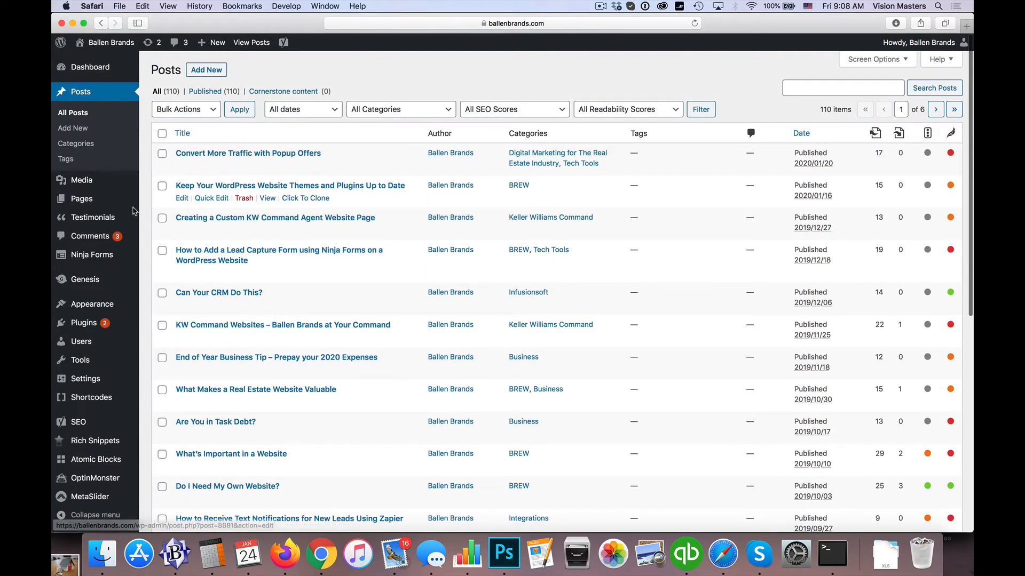
- Look through the list of all website pages in the admin area
click(83, 201)
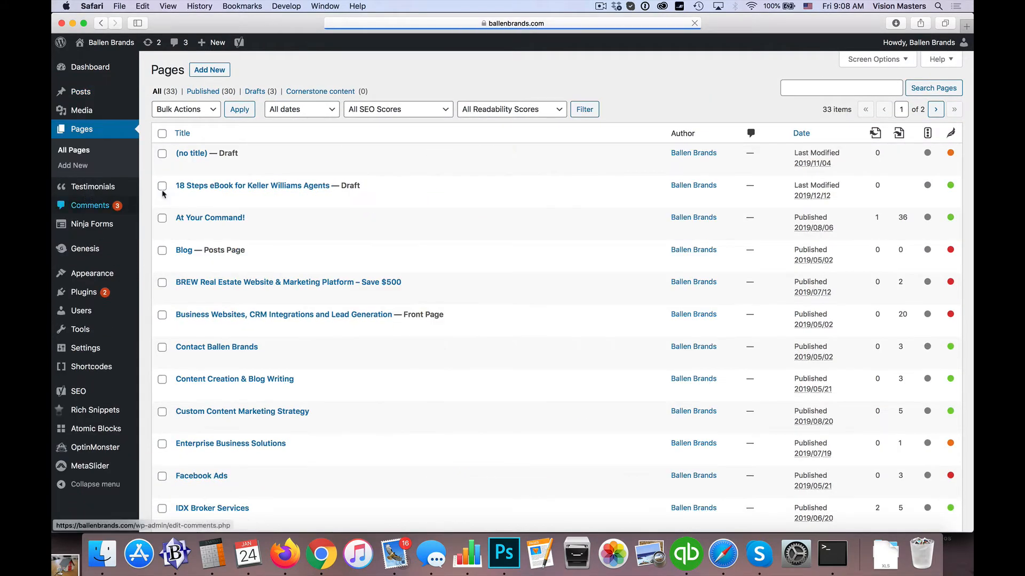
scroll(240, 206, down, 10)
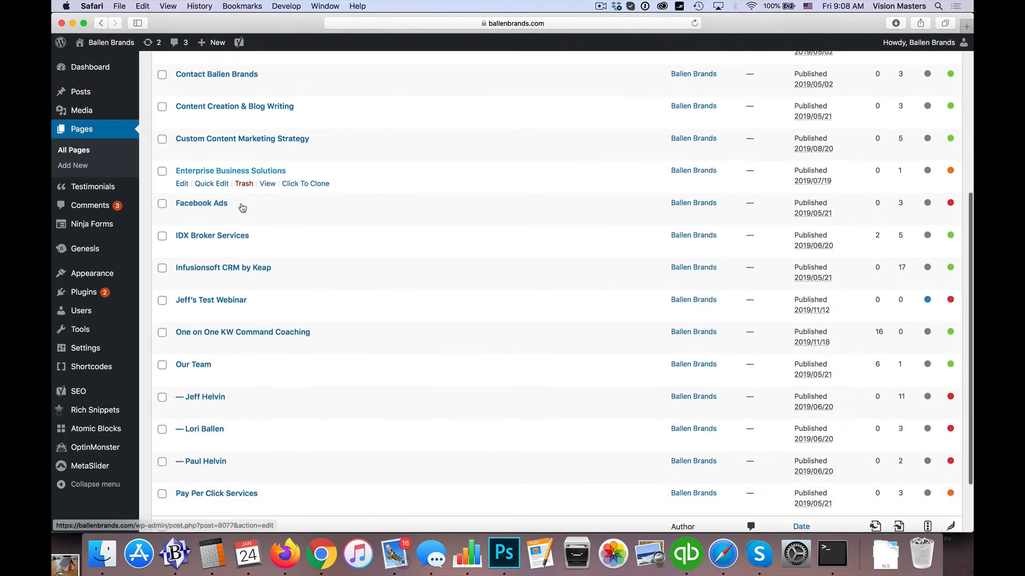
scroll(241, 207, up, 10)
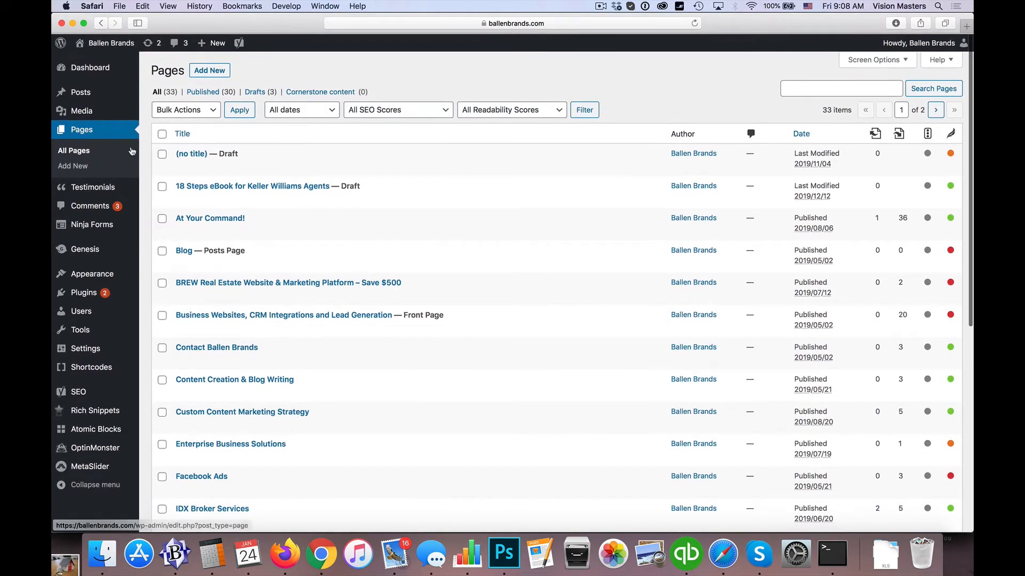
- Open the live site's Enterprise Business Solutions page in the page editor and review its content blocks
mouse_move(99, 43)
click(97, 62)
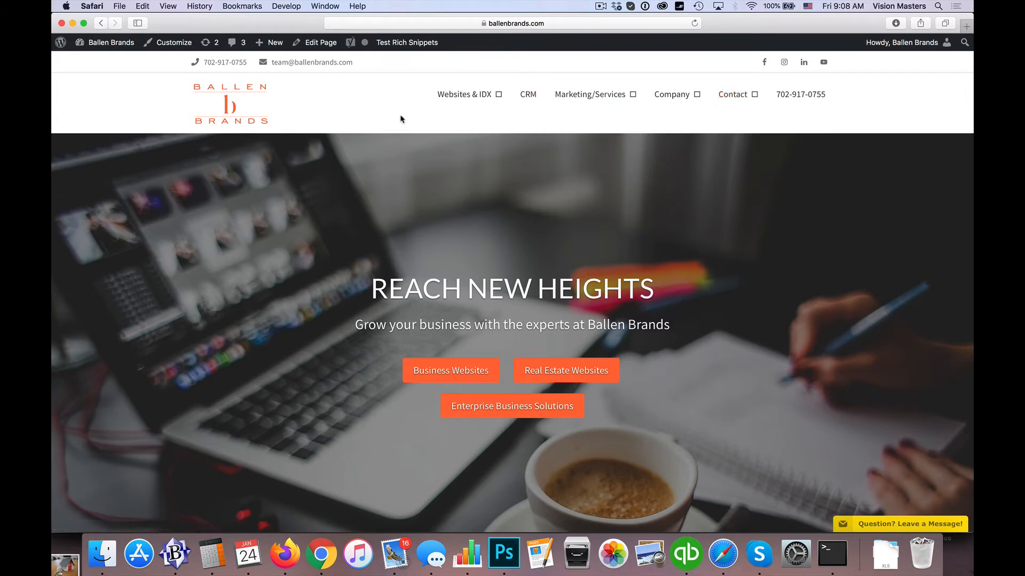
mouse_move(479, 104)
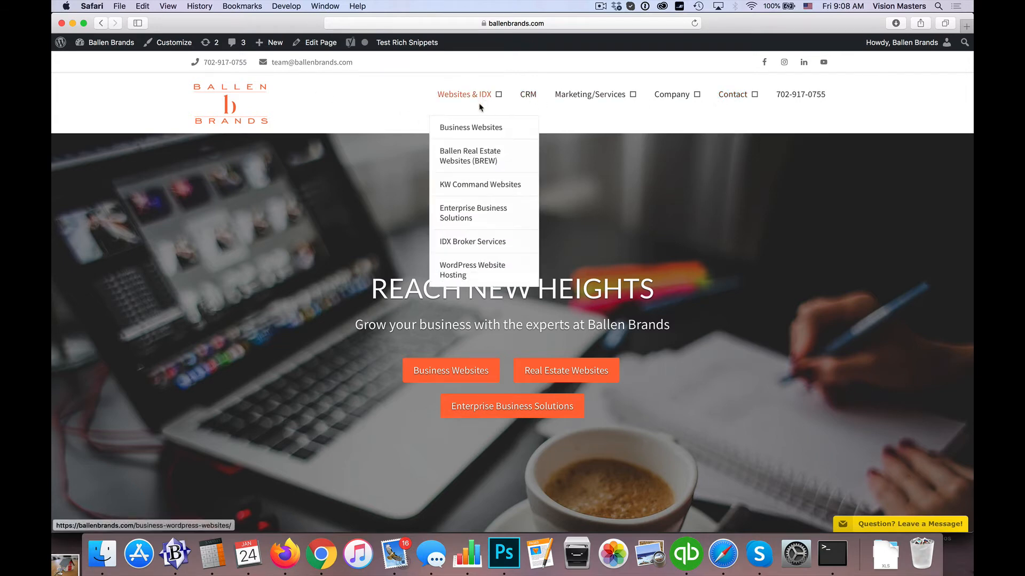
click(459, 215)
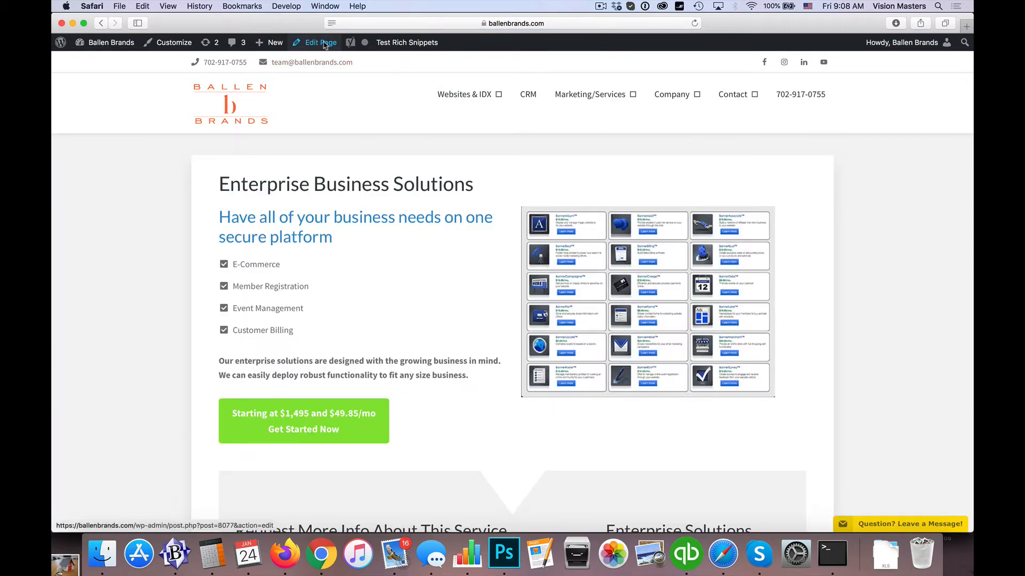
click(325, 44)
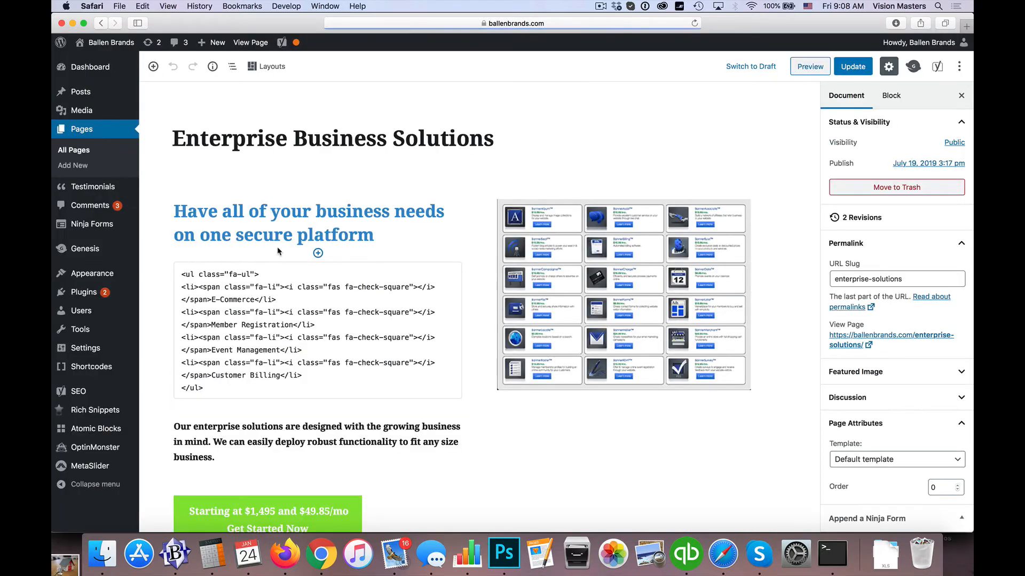
scroll(491, 264, down, 5)
scroll(491, 267, down, 10)
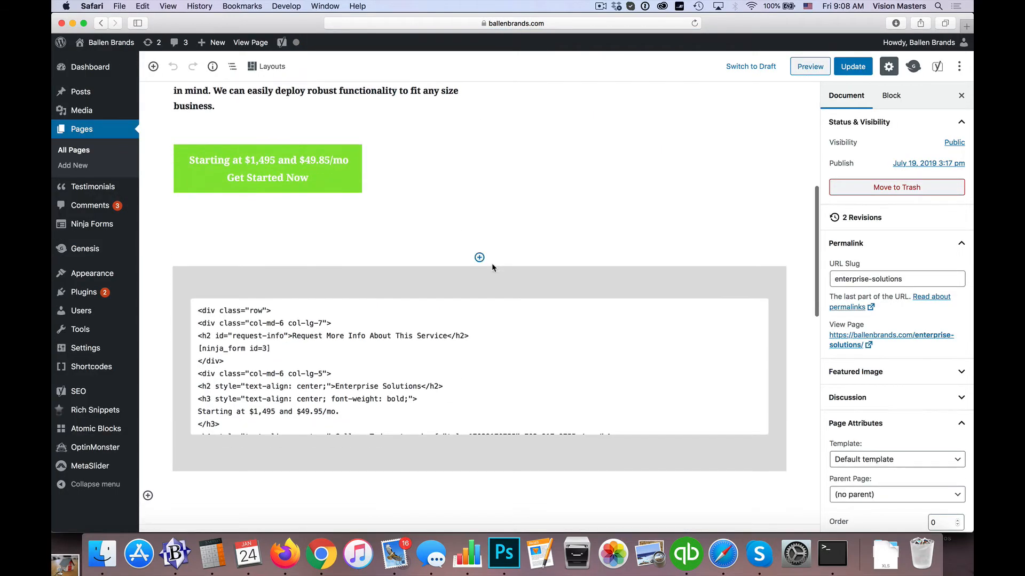
scroll(491, 265, up, 15)
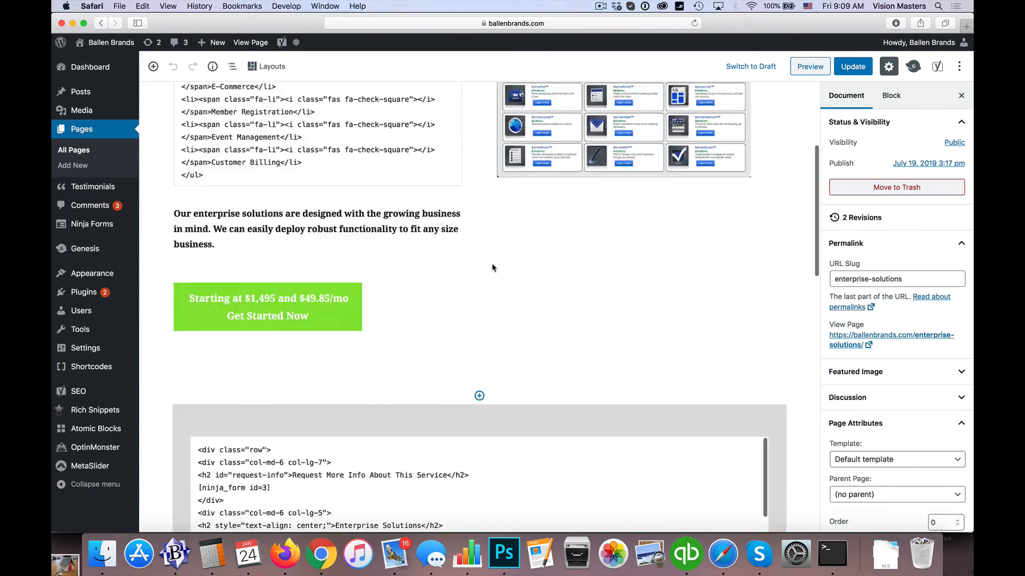
- Go back to the live home page by way of the dashboard and open the theme Customizer
click(89, 68)
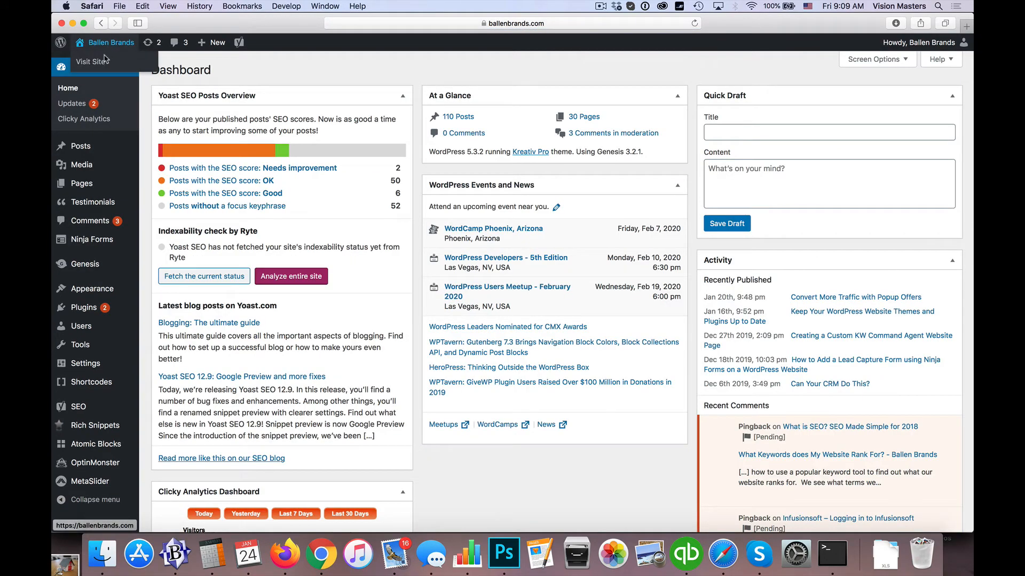
click(105, 60)
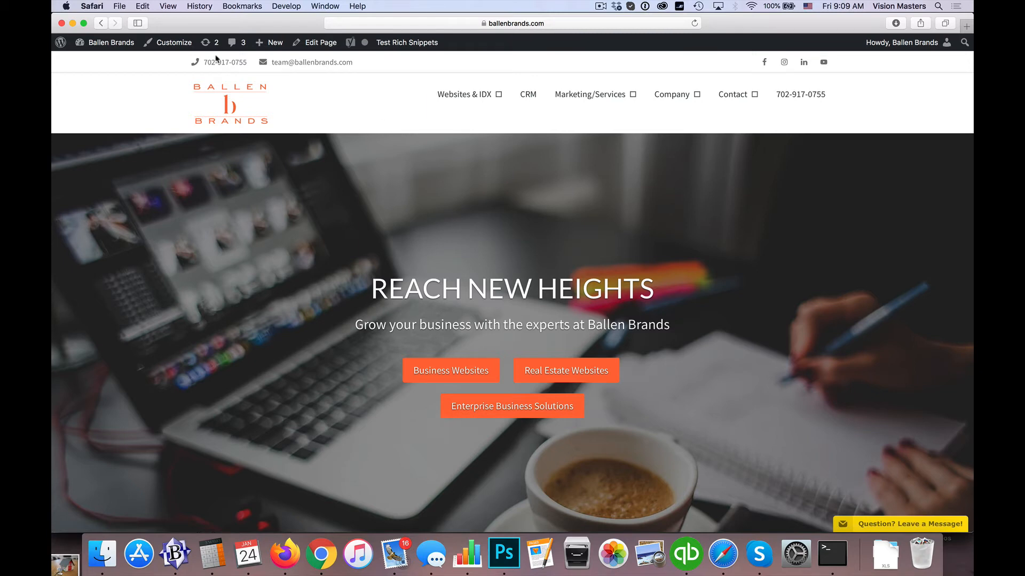
click(178, 47)
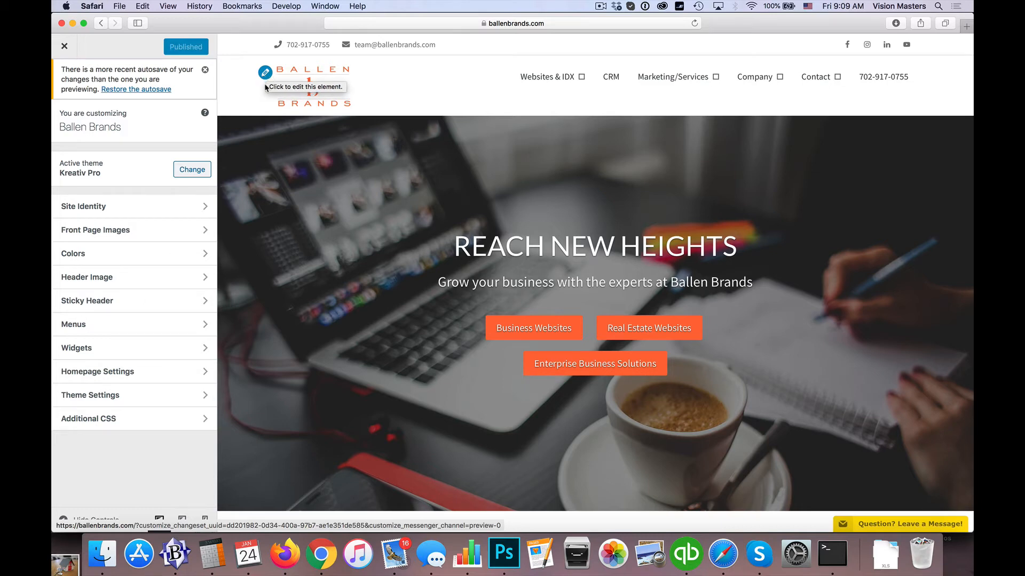
- Look over the home page preview and open the Site Identity settings to examine the logo, title and tagline options
scroll(469, 265, down, 7)
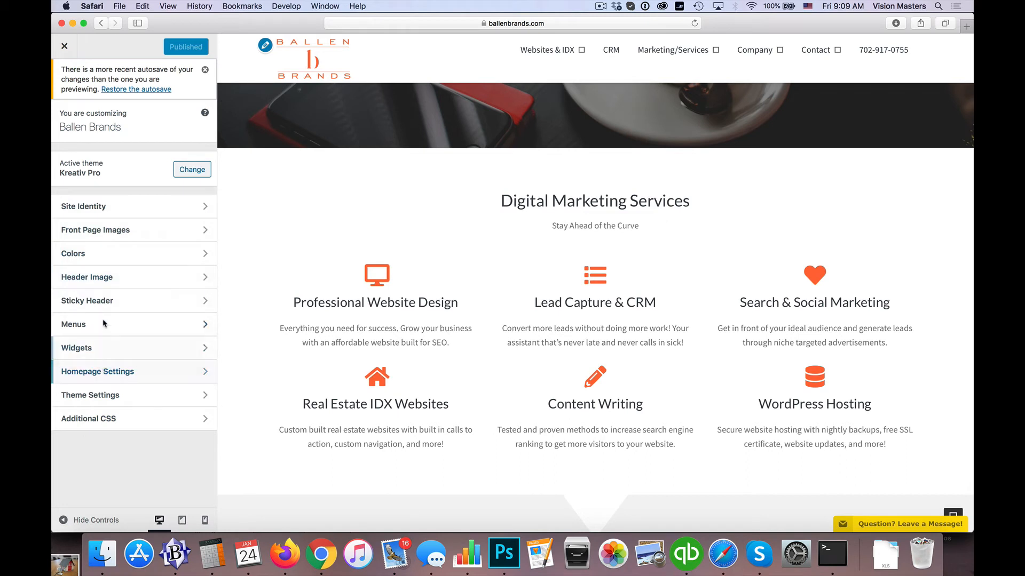
click(93, 210)
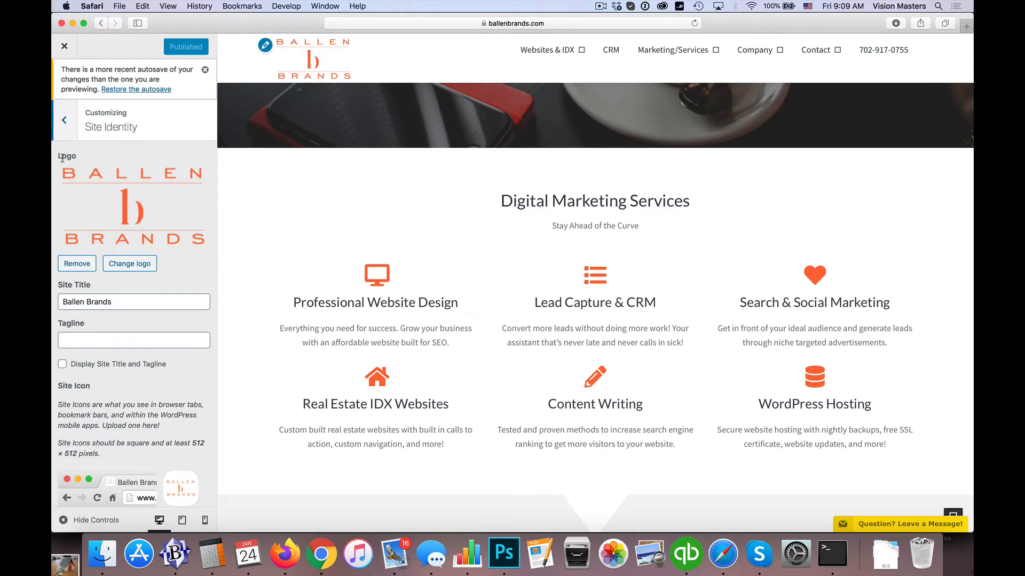
scroll(187, 226, up, 1)
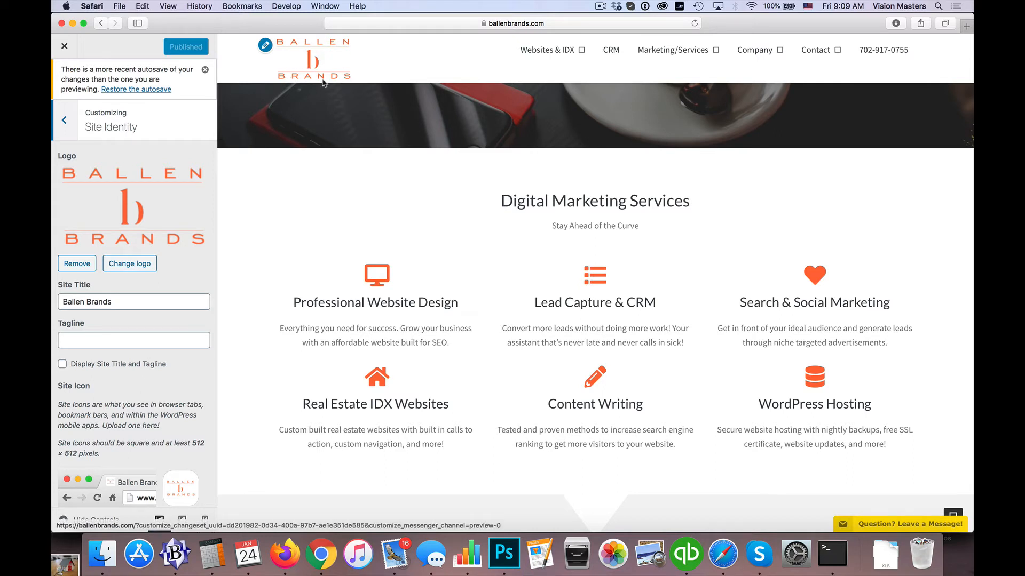
- Look through the remaining Site Identity settings, including the site icon, and return to the main Customizer sections
scroll(128, 342, down, 2)
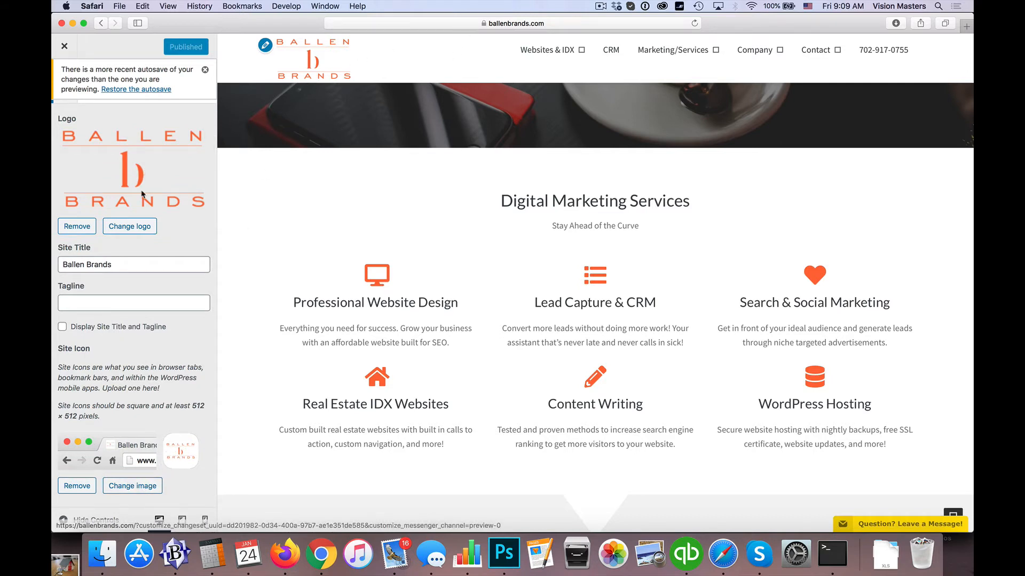
scroll(110, 227, up, 2)
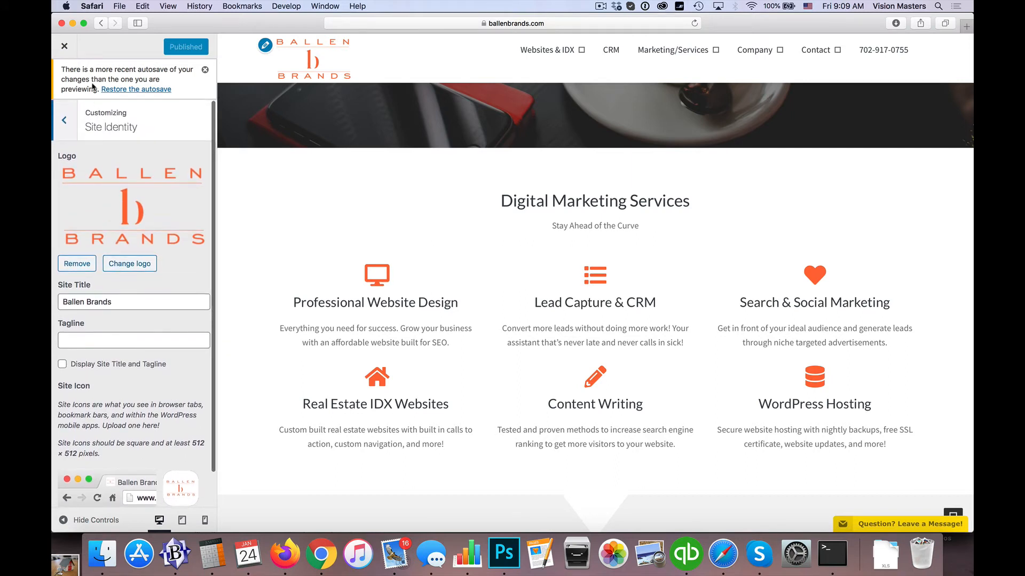
click(65, 122)
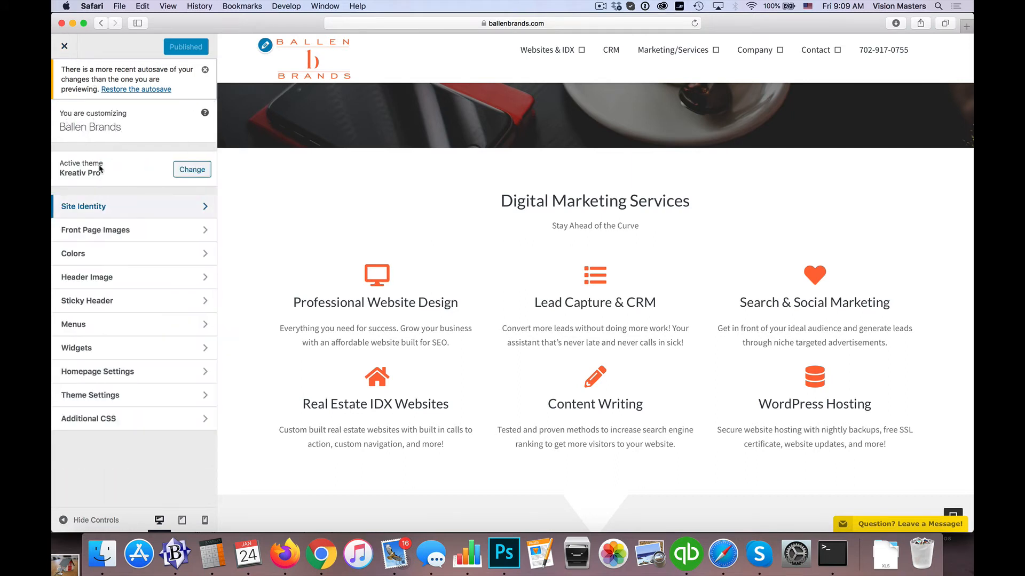
- Try blue #354ae8 as the theme accent color, check it on the home page preview, and set the accent to dark olive #514d08
click(110, 253)
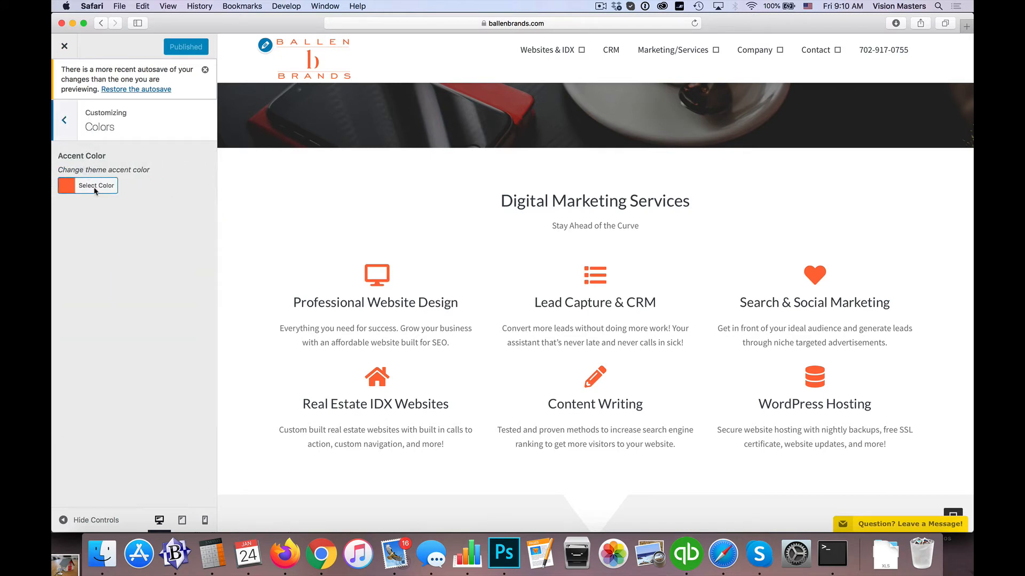
click(68, 186)
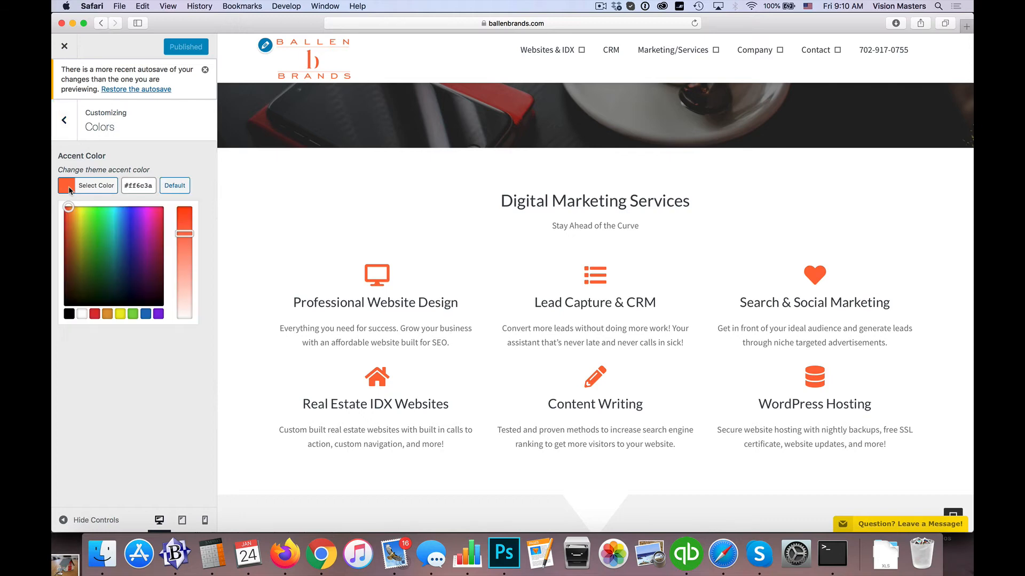
click(128, 218)
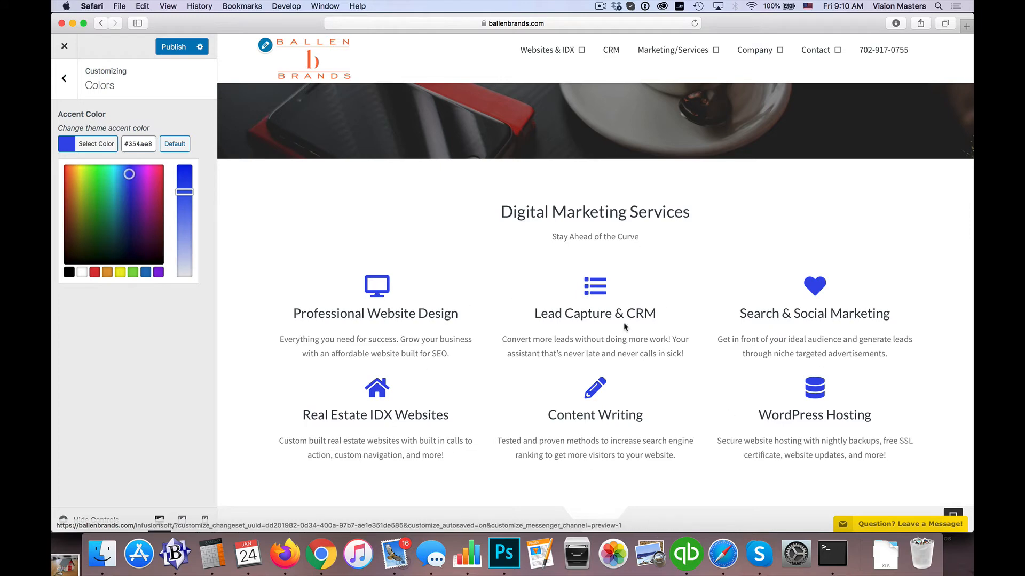
scroll(625, 327, up, 10)
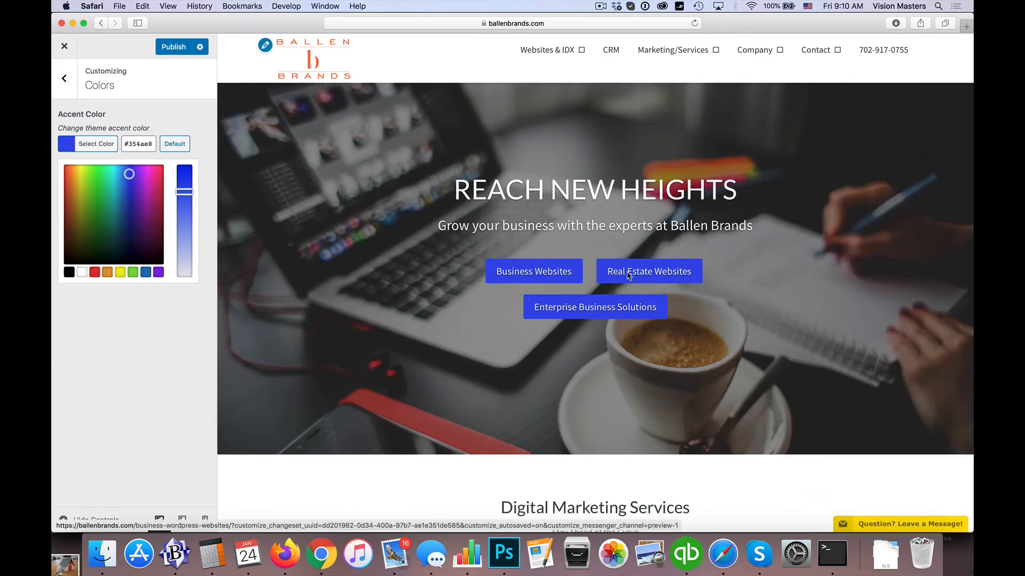
scroll(605, 326, down, 5)
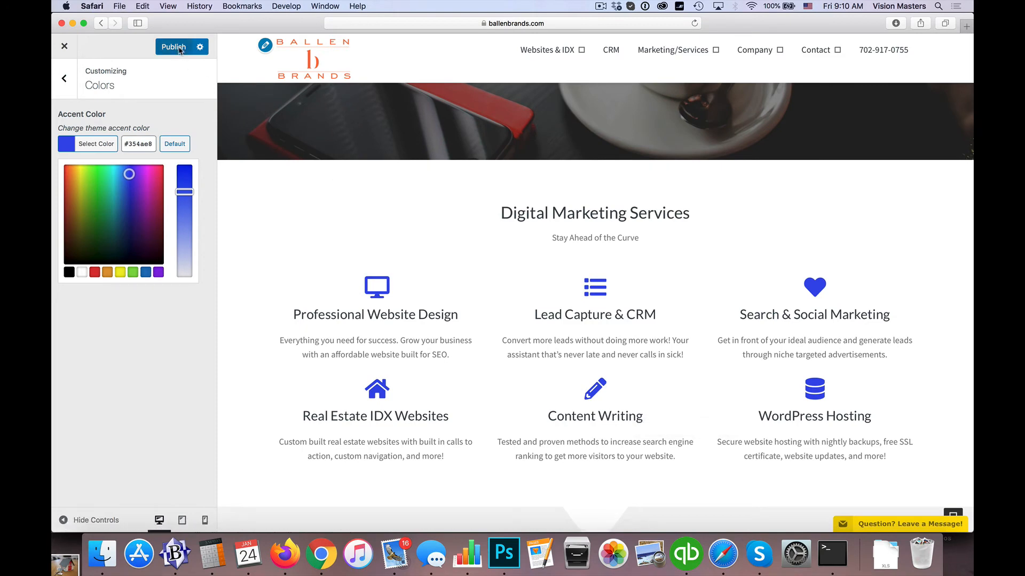
drag(129, 205, 80, 233)
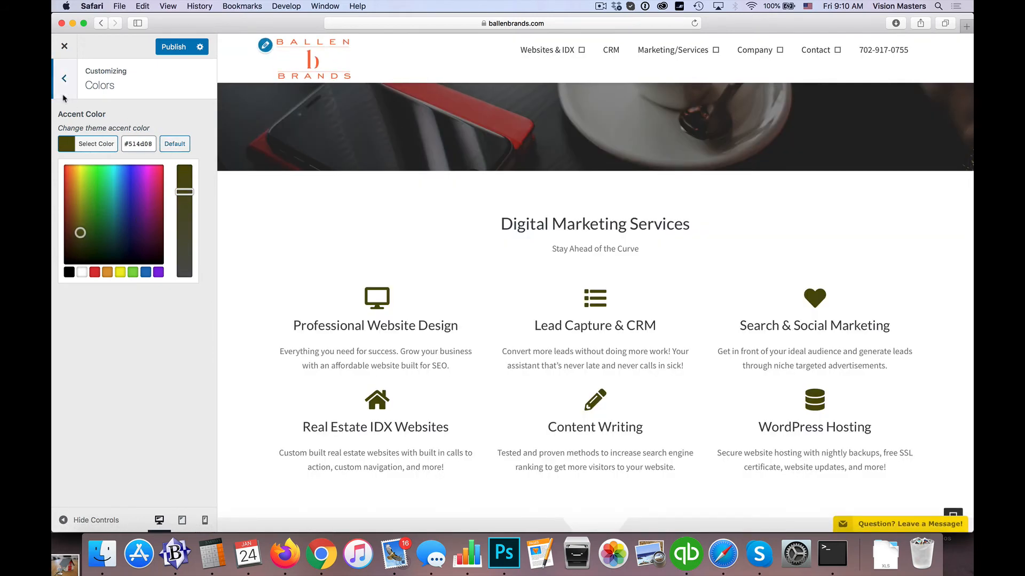
click(66, 86)
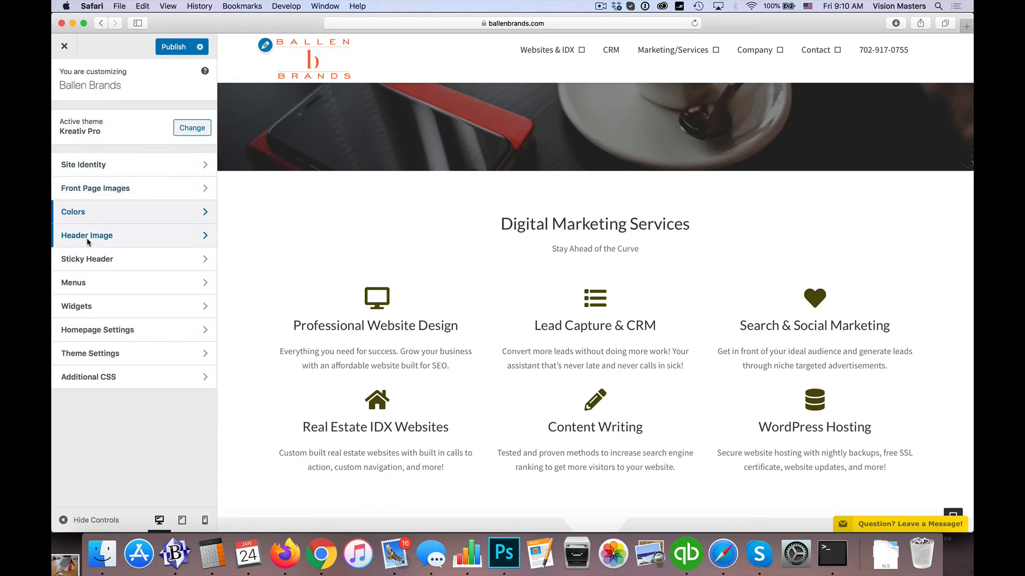
- Examine the Header Image settings alongside the hero image in the home page preview
click(89, 238)
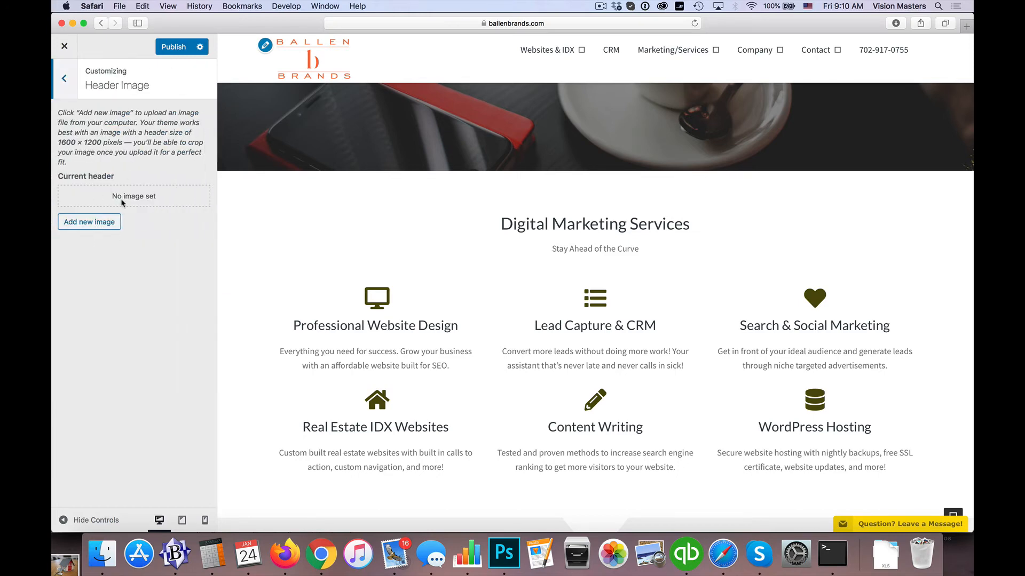
scroll(354, 220, up, 3)
scroll(478, 205, up, 5)
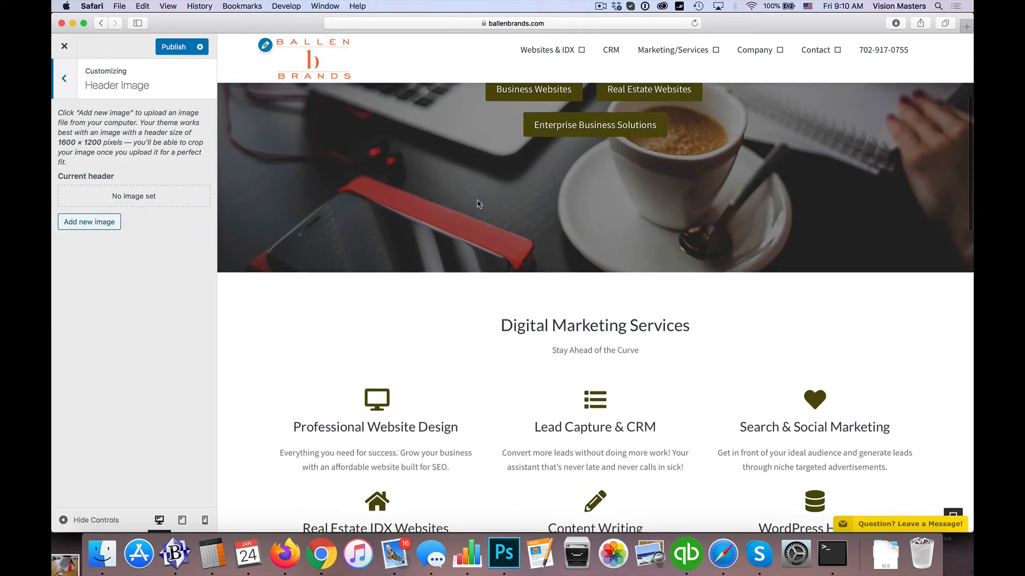
click(63, 79)
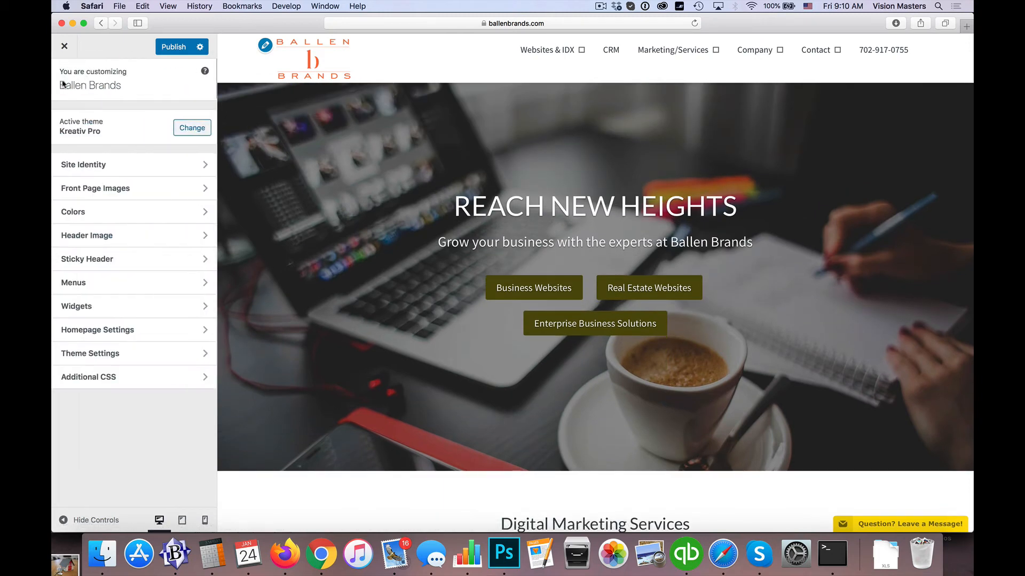
- Disable the sticky header, compare how the header behaves while the preview scrolls, and enable it again
click(101, 257)
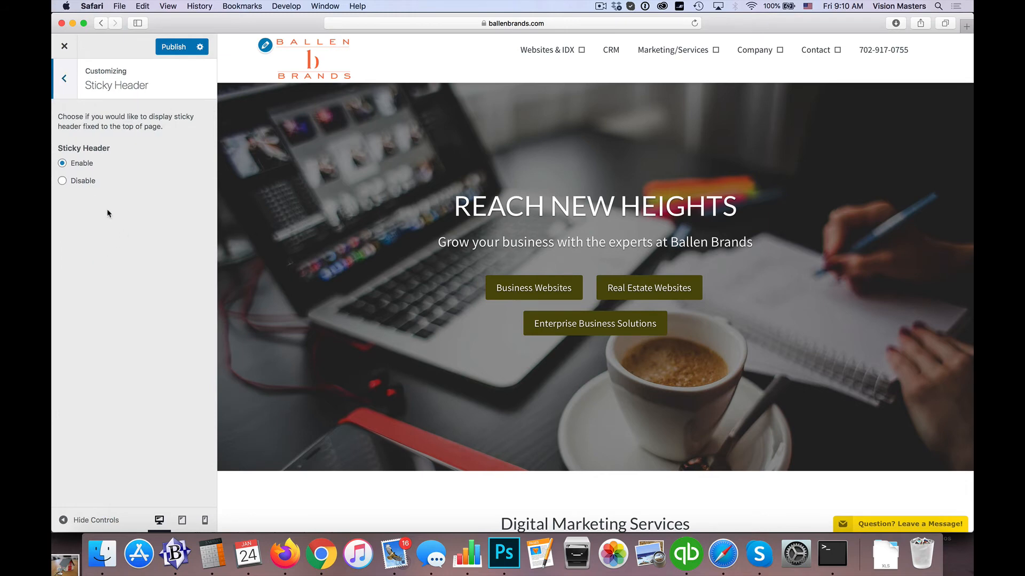
scroll(350, 255, down, 5)
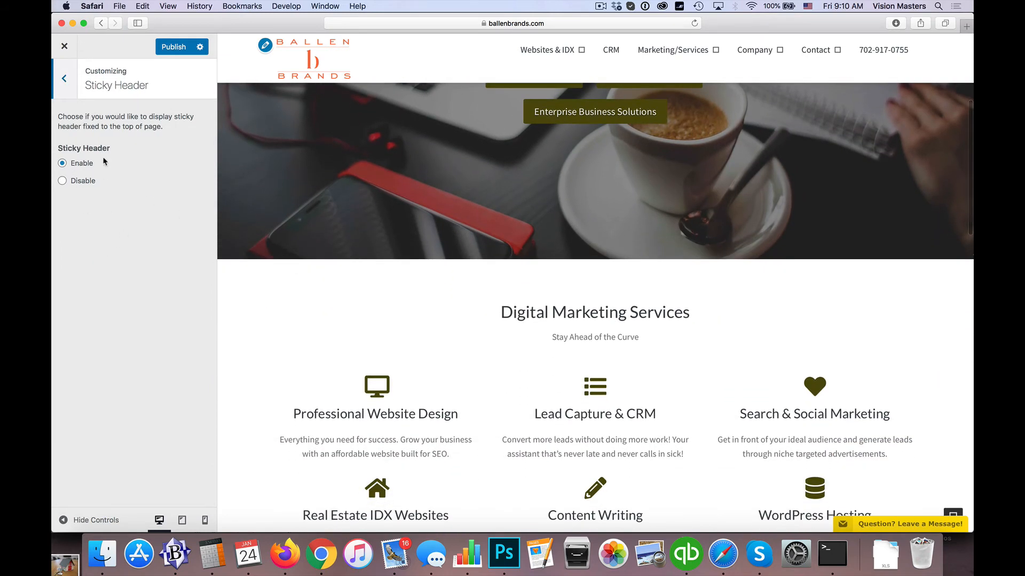
scroll(456, 286, down, 3)
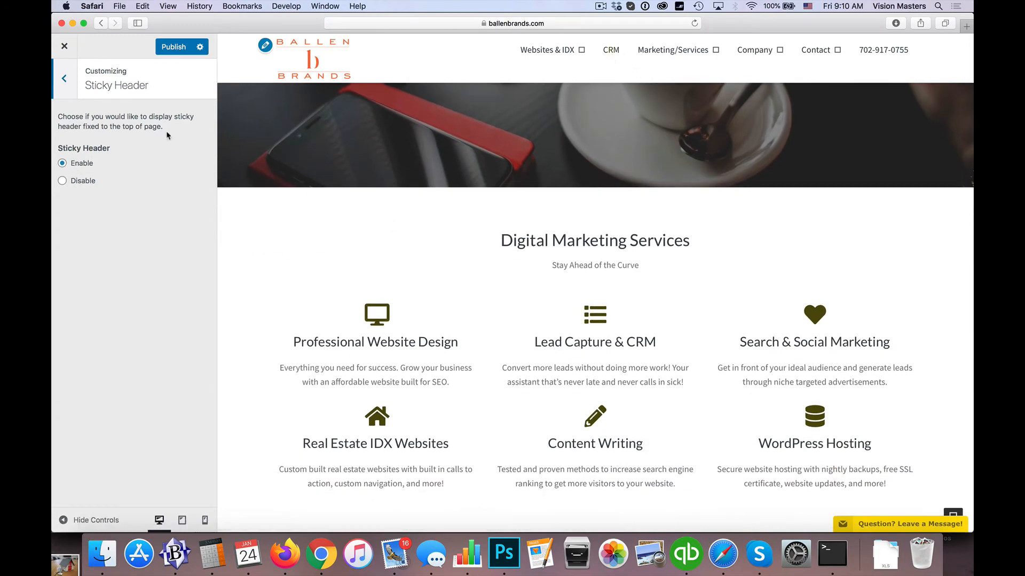
click(63, 181)
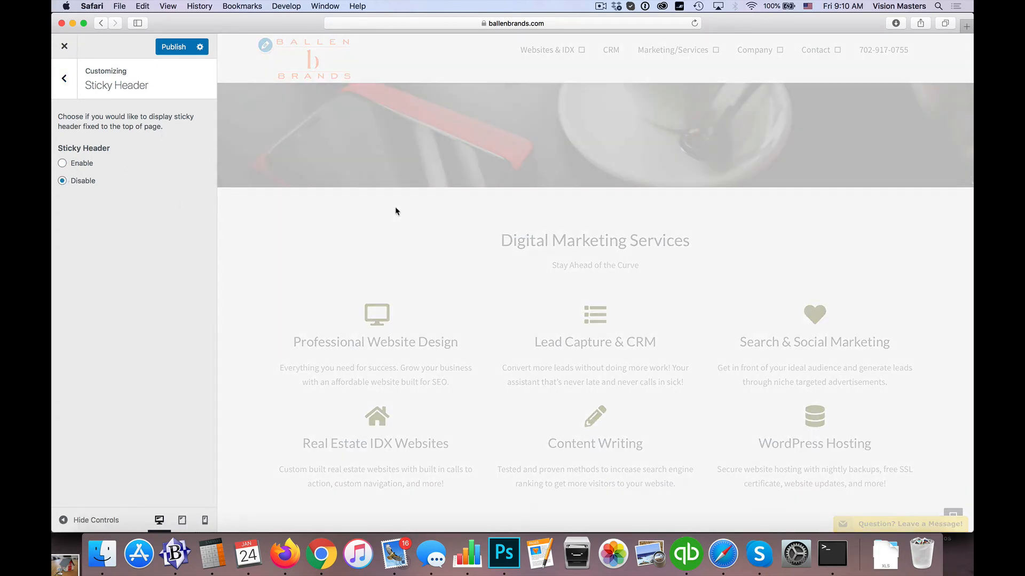
scroll(396, 209, down, 10)
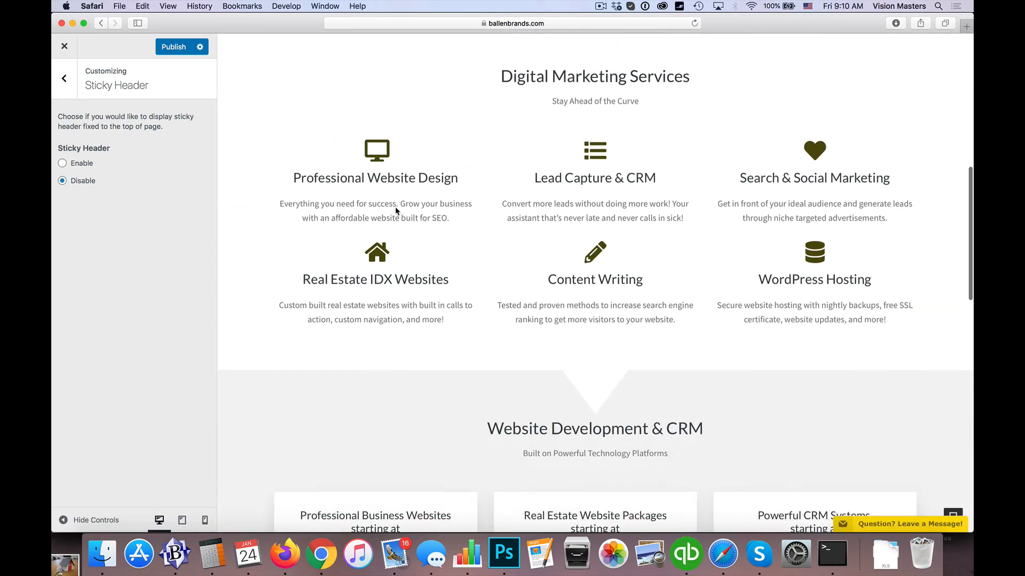
scroll(395, 211, up, 15)
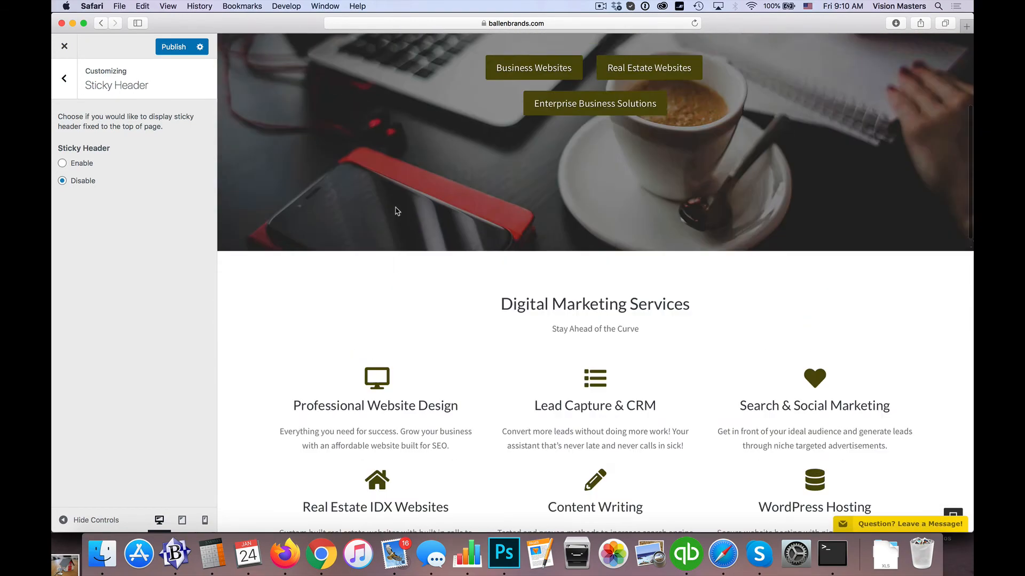
click(63, 164)
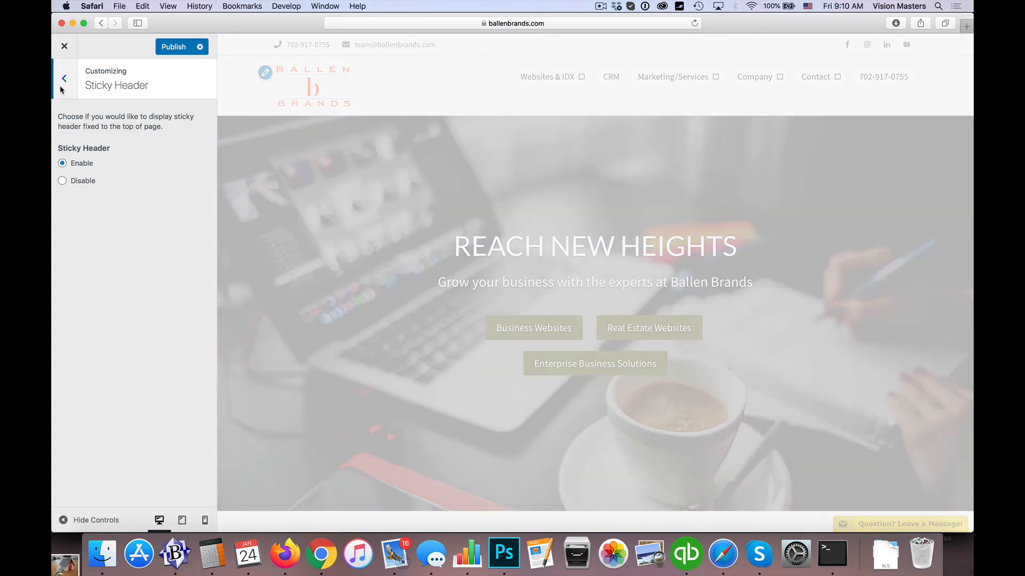
click(64, 79)
- Review the items and sub-items of the Primary Navigation menu against the navigation bar in the preview
click(81, 284)
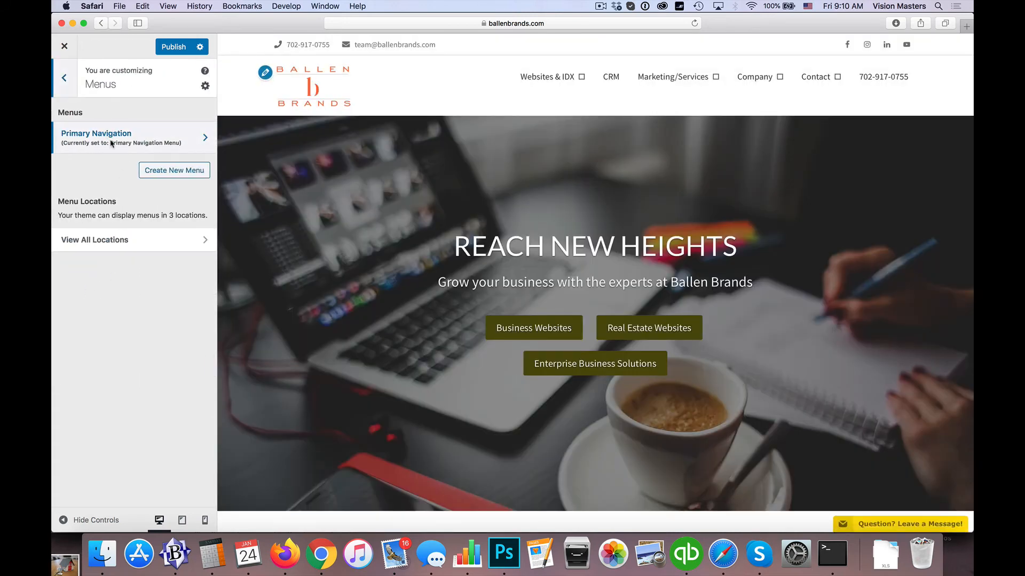
click(134, 144)
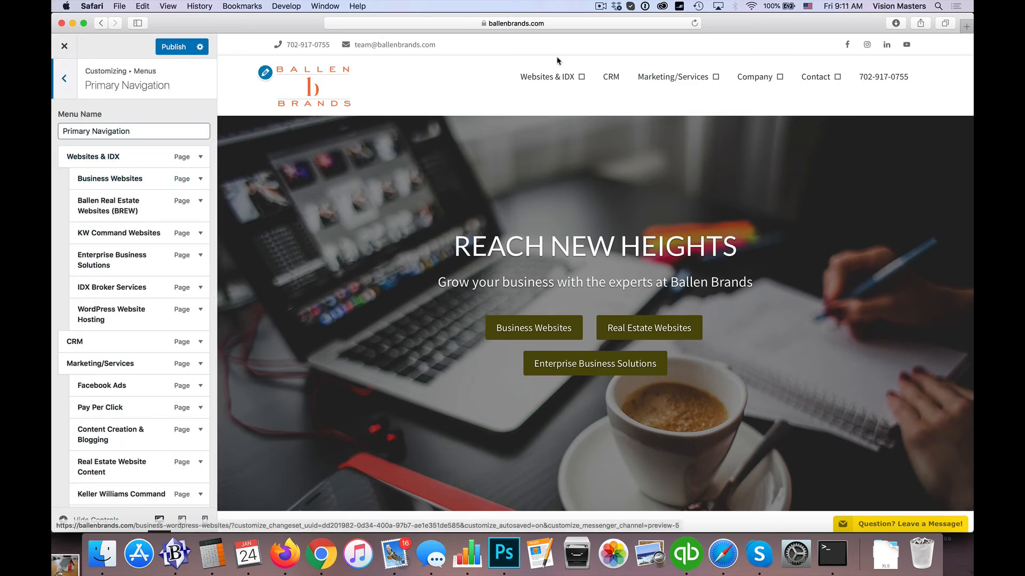
mouse_move(552, 76)
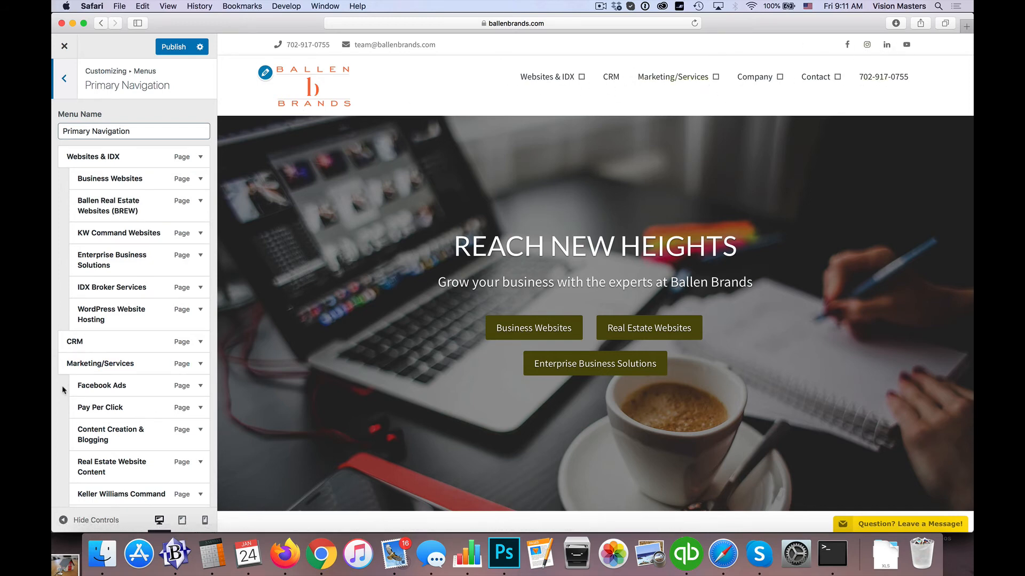
scroll(63, 390, down, 5)
scroll(63, 389, up, 5)
click(64, 79)
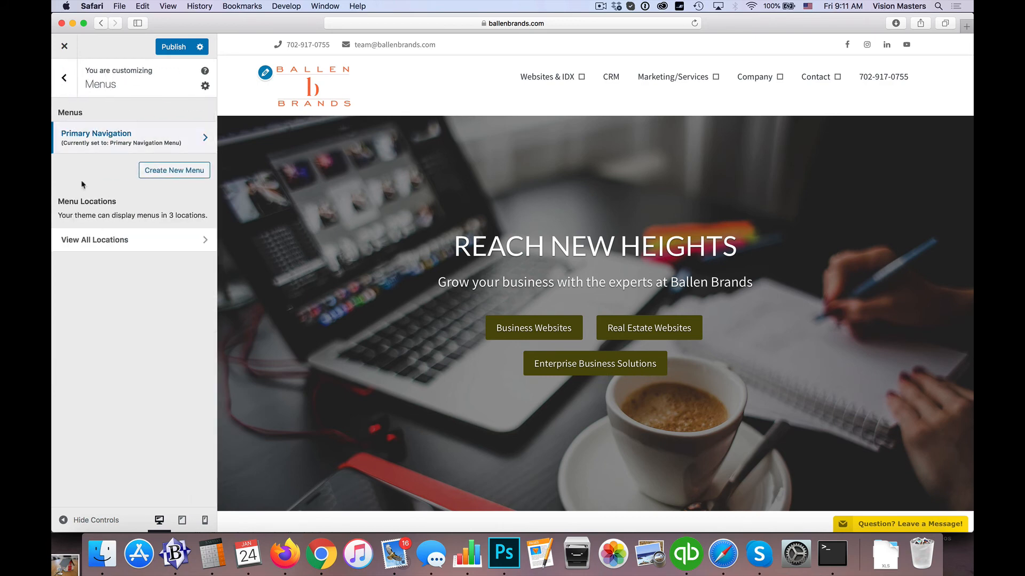
click(64, 78)
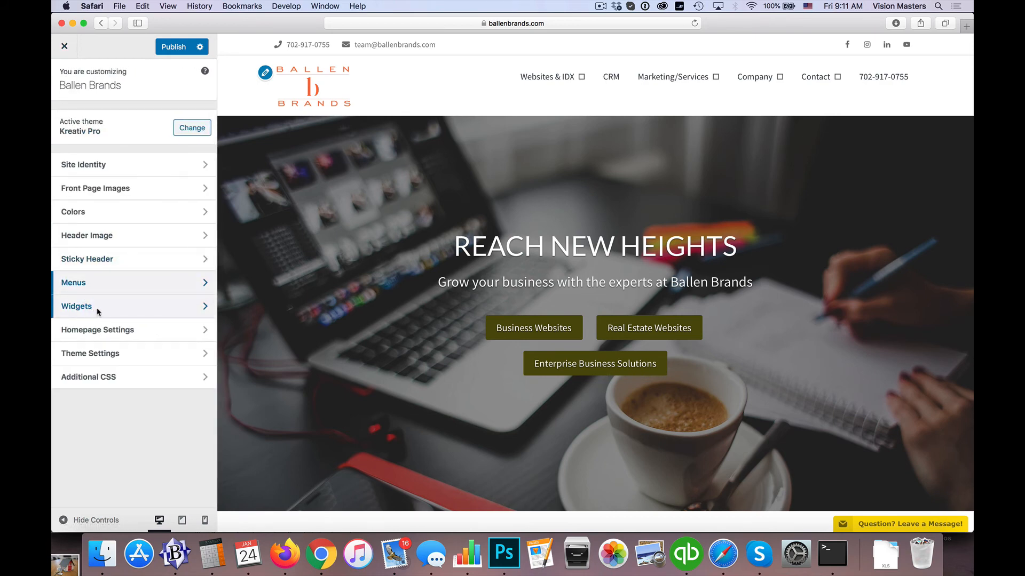
- Inspect the title and content of the Reach New Heights text widget in the Front Page 1 widget area
click(98, 313)
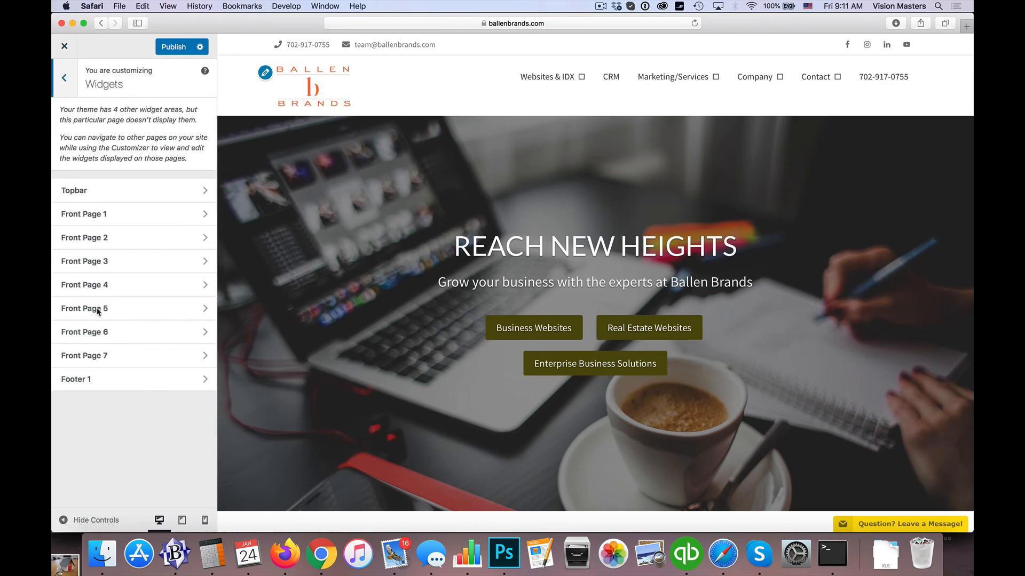
click(101, 215)
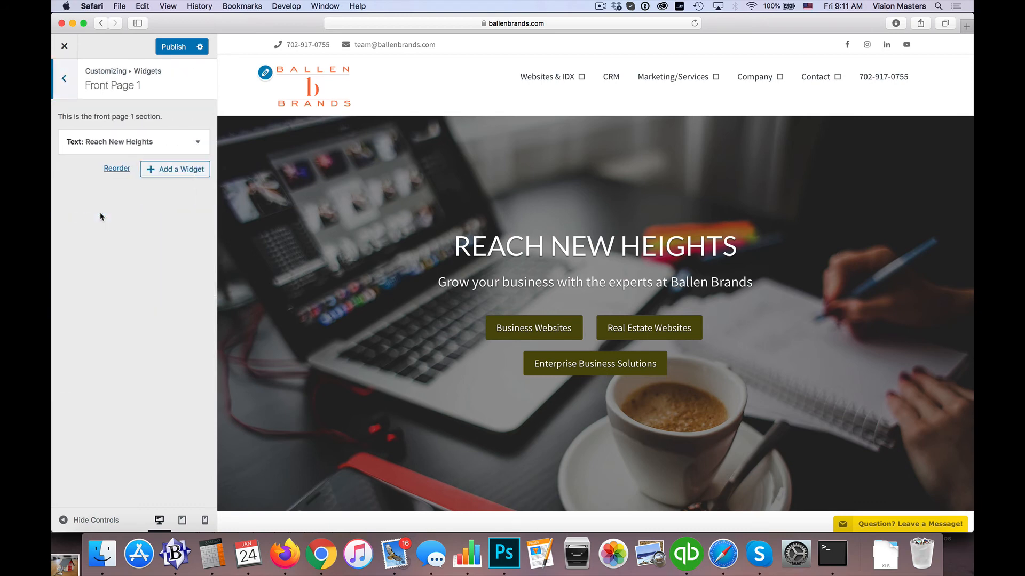
click(144, 150)
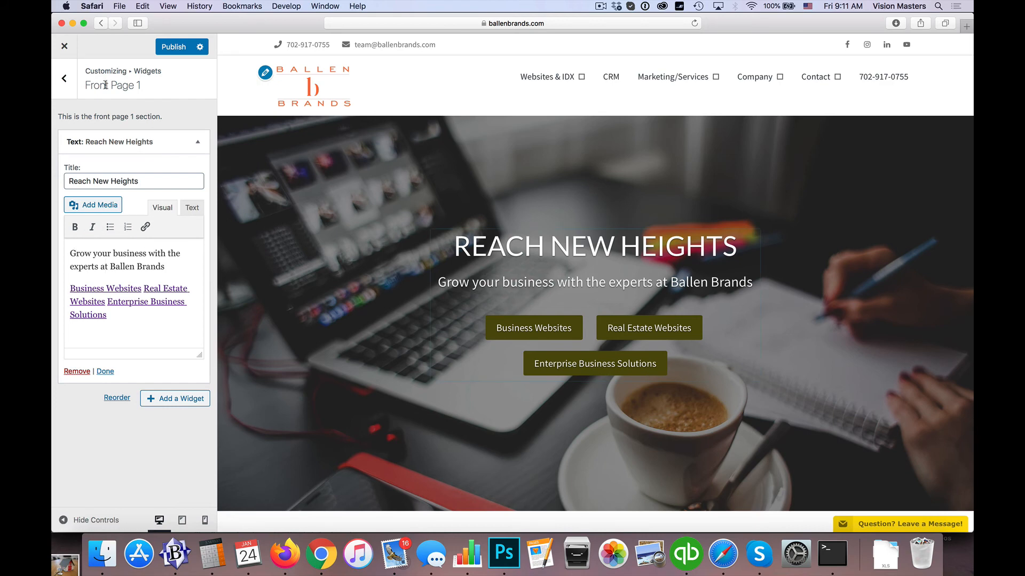
click(64, 78)
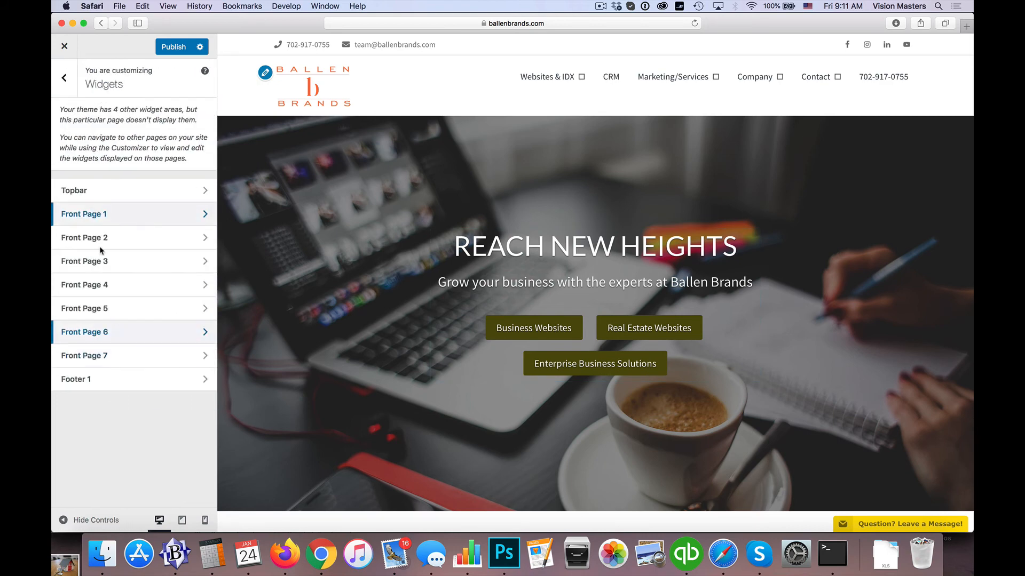
click(64, 78)
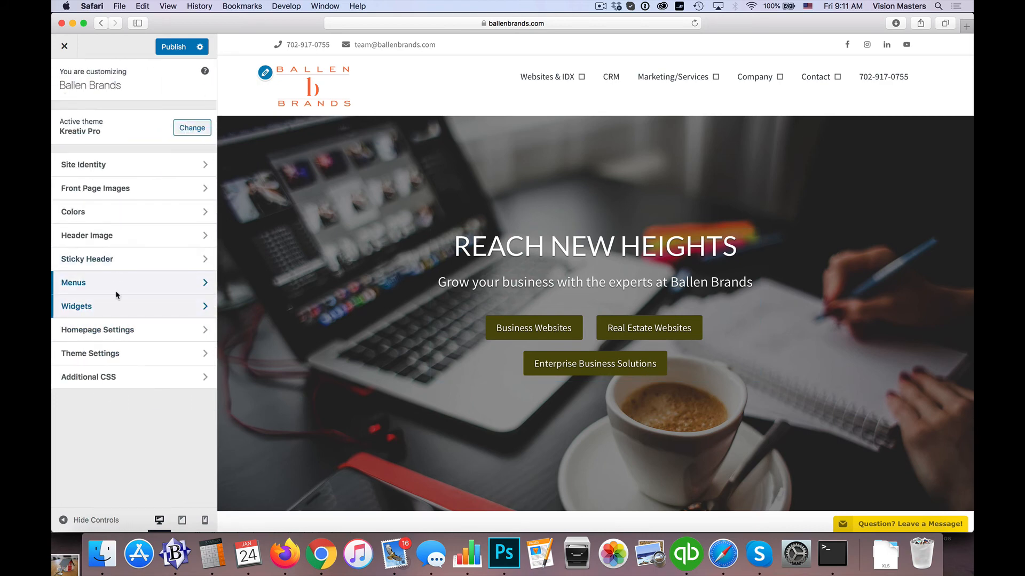
- Review the Homepage Settings for the static home page and posts page, and look over the available Theme Settings sections
click(114, 332)
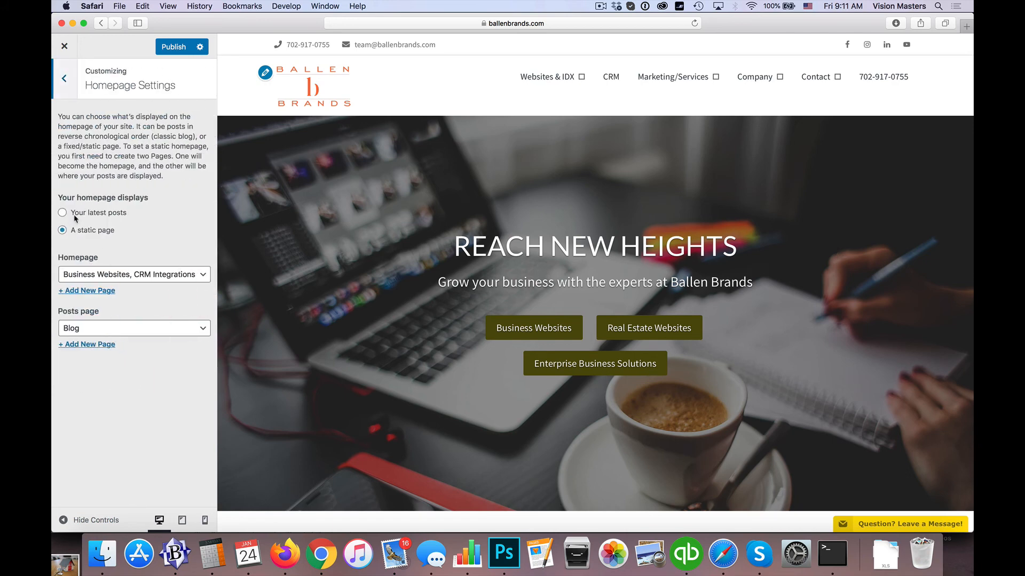
click(64, 78)
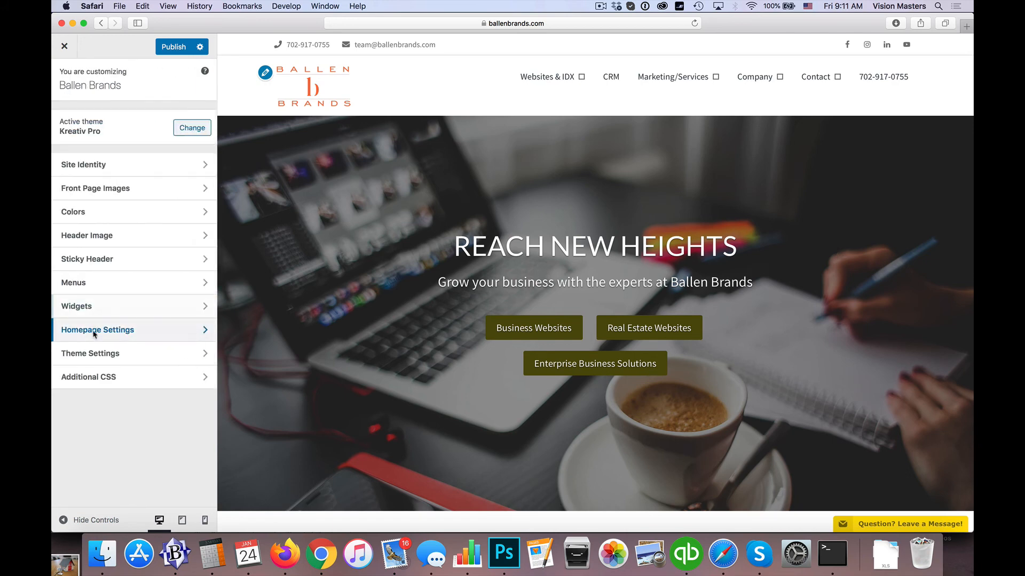
click(96, 355)
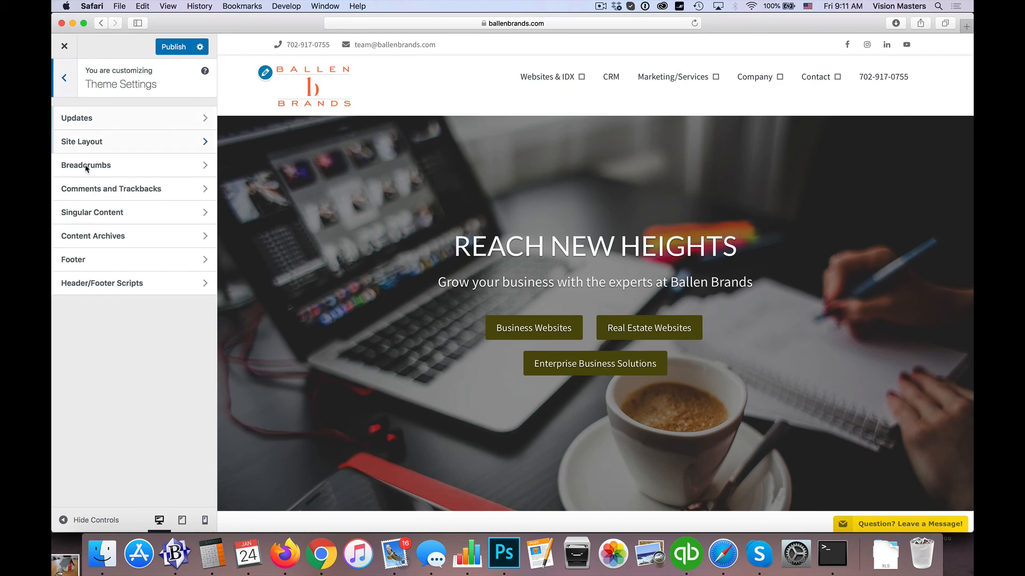
click(64, 79)
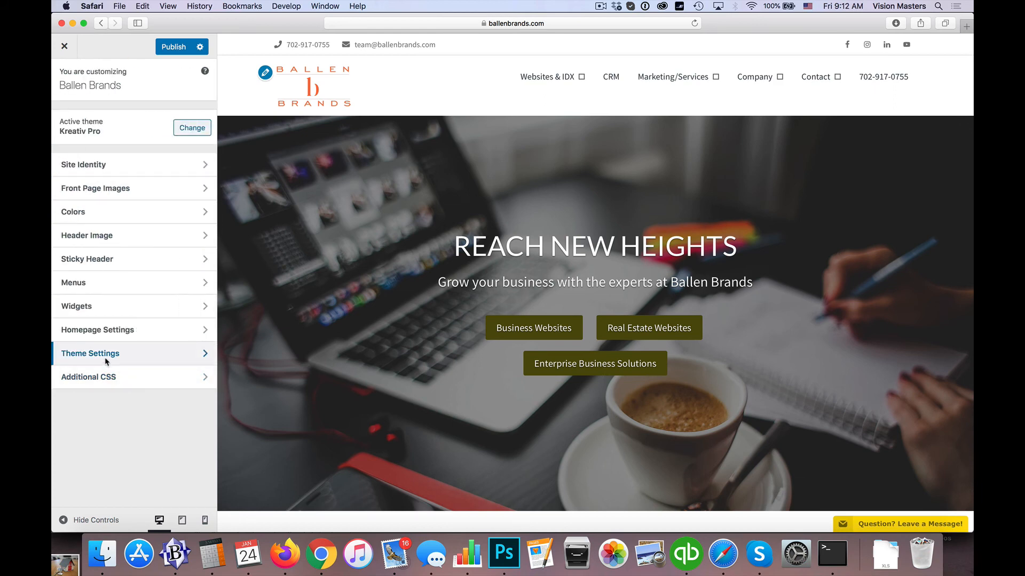
click(100, 355)
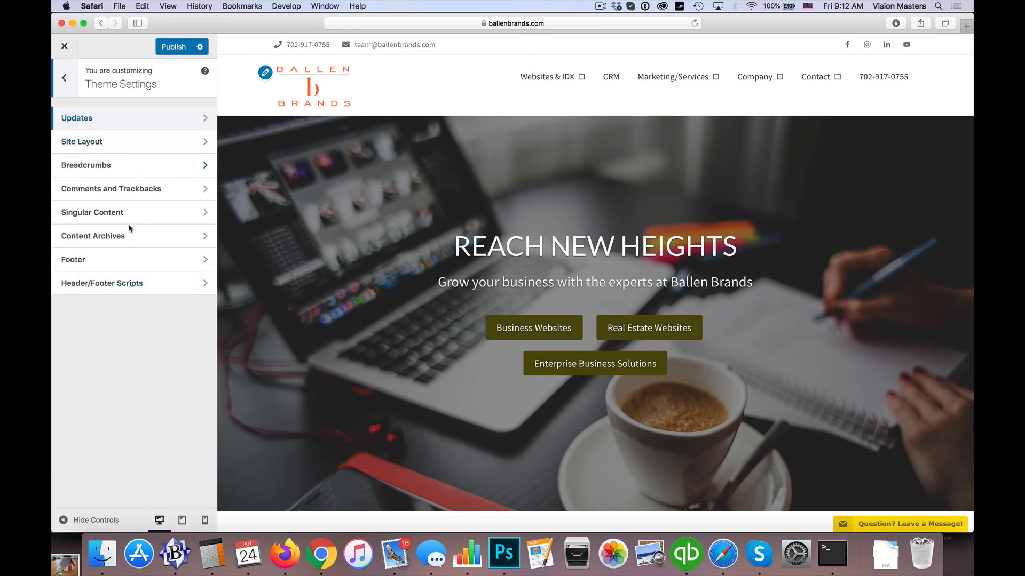
- Review the code in the Header Scripts and Footer Scripts boxes under the theme's Header/Footer Scripts settings
click(107, 287)
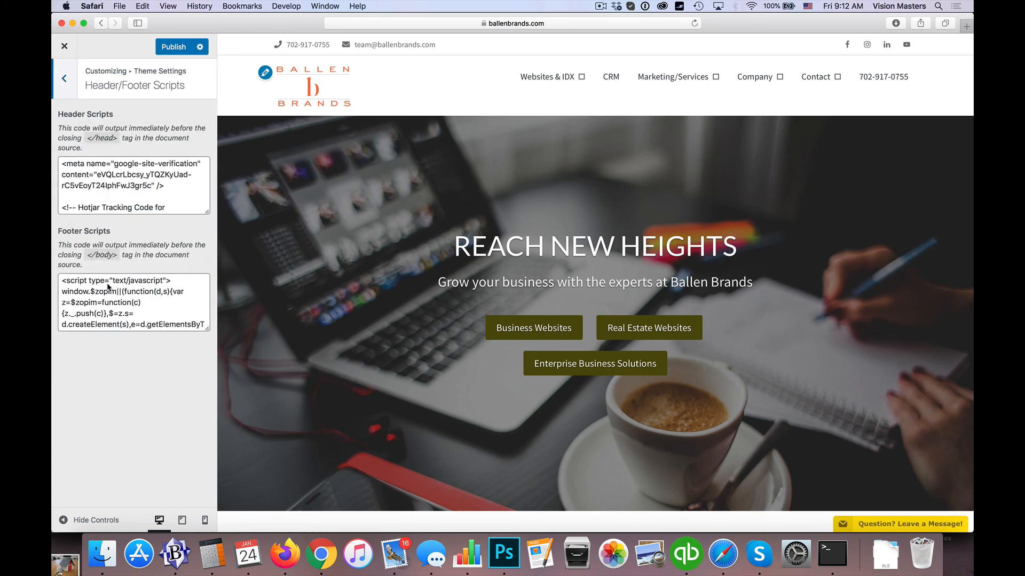
scroll(96, 277, down, 3)
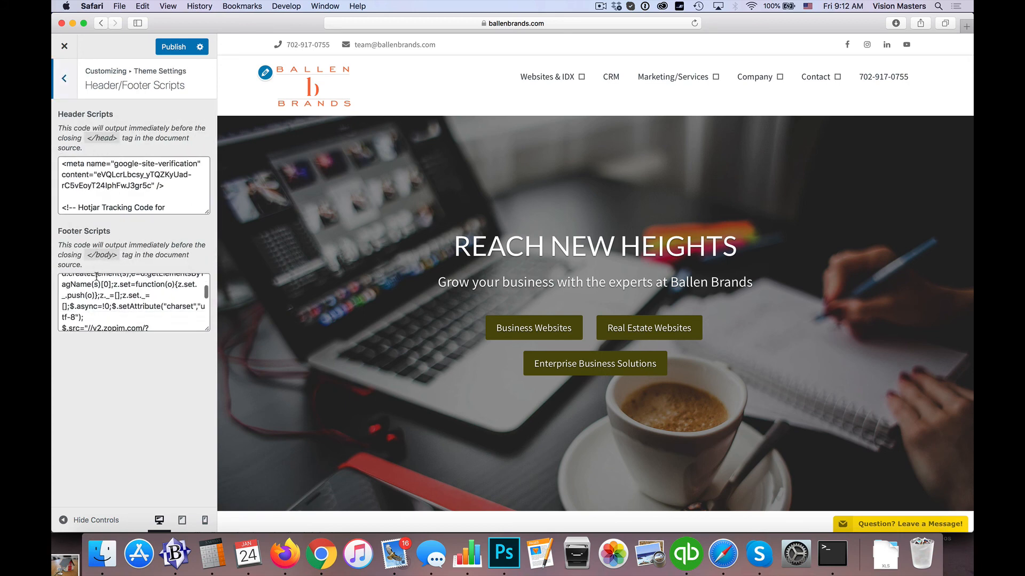
scroll(96, 278, up, 3)
- Leave the Header/Footer Scripts and Theme Settings sections and exit the Customizer
click(65, 80)
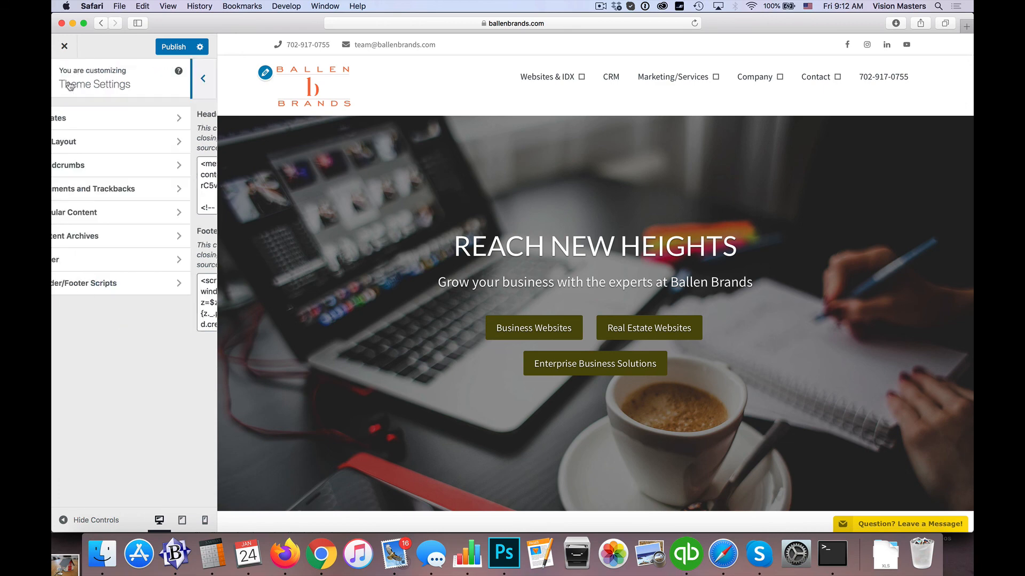
click(62, 80)
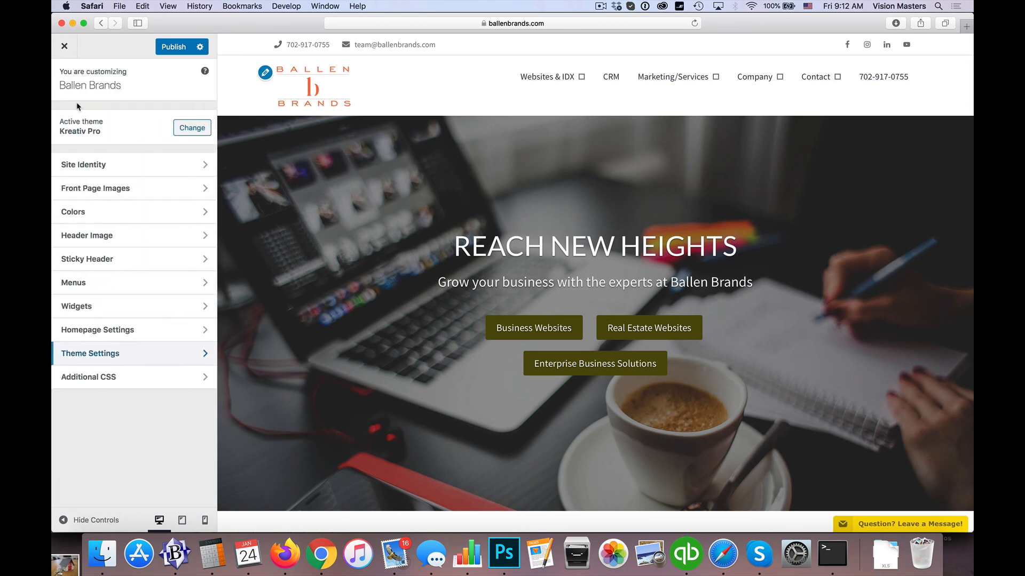
click(66, 48)
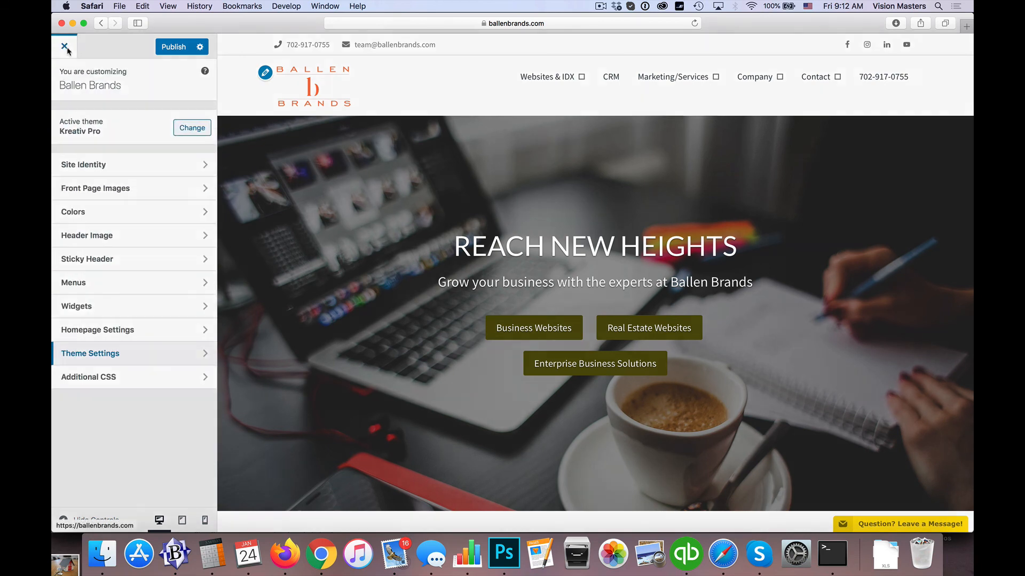
click(613, 294)
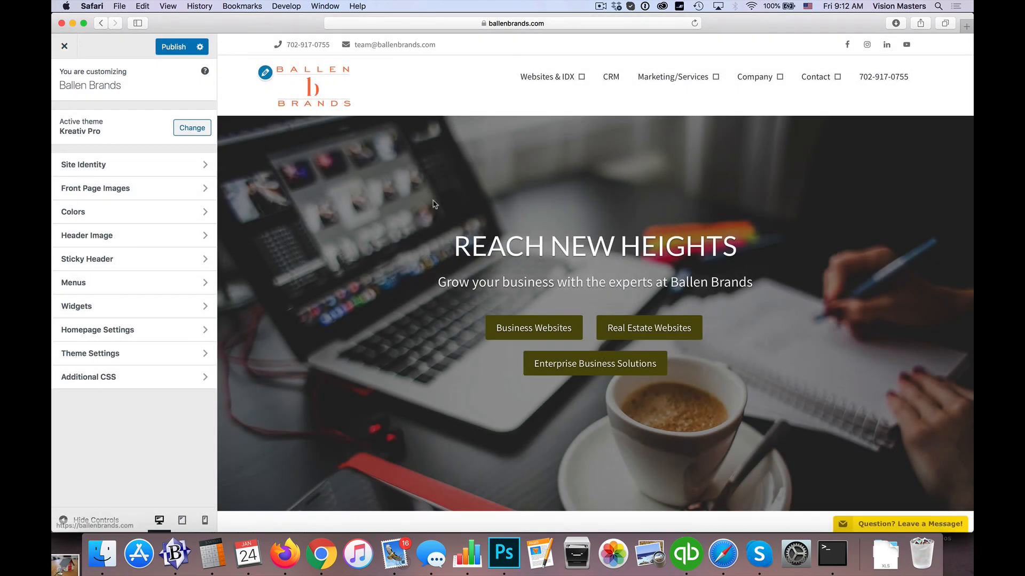